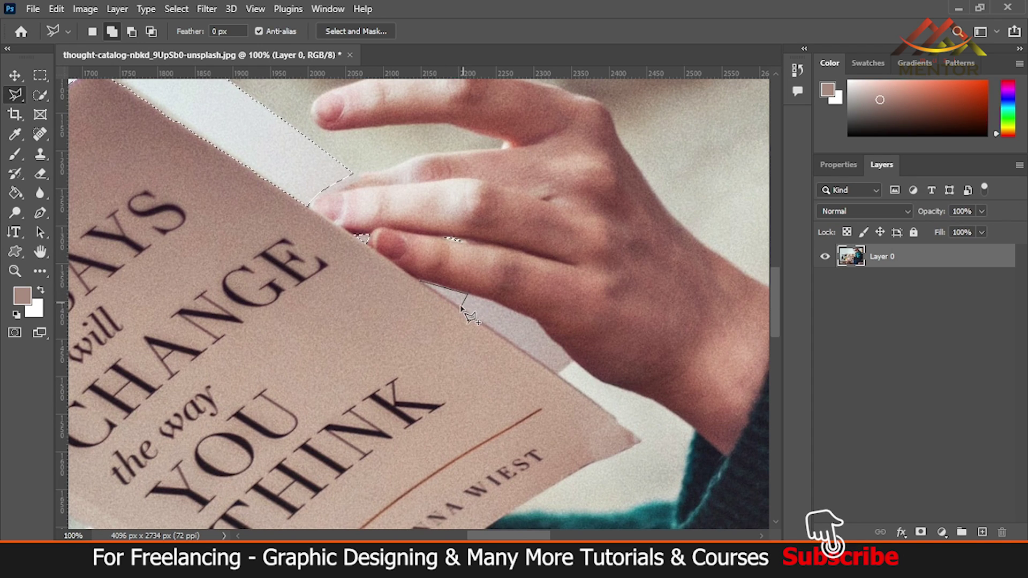
Add the page area below the fingers and the cover's edge down to its corner to the book selection with the Polygonal Lasso.
click(445, 299)
click(39, 95)
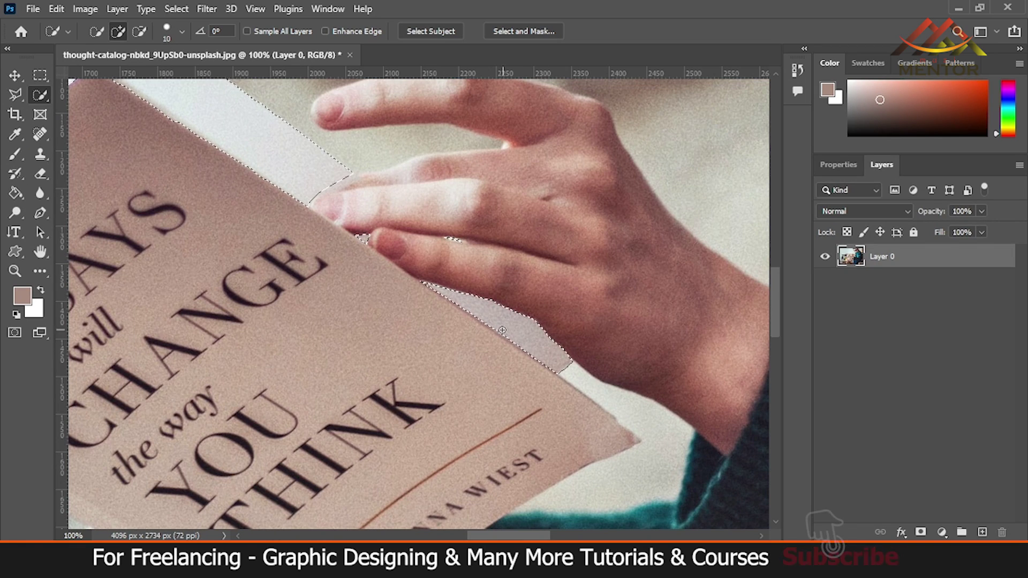
key(ctrl+equal)
key(ctrl+equal)
key(ctrl+minus)
drag(516, 375, 394, 273)
click(15, 95)
click(297, 178)
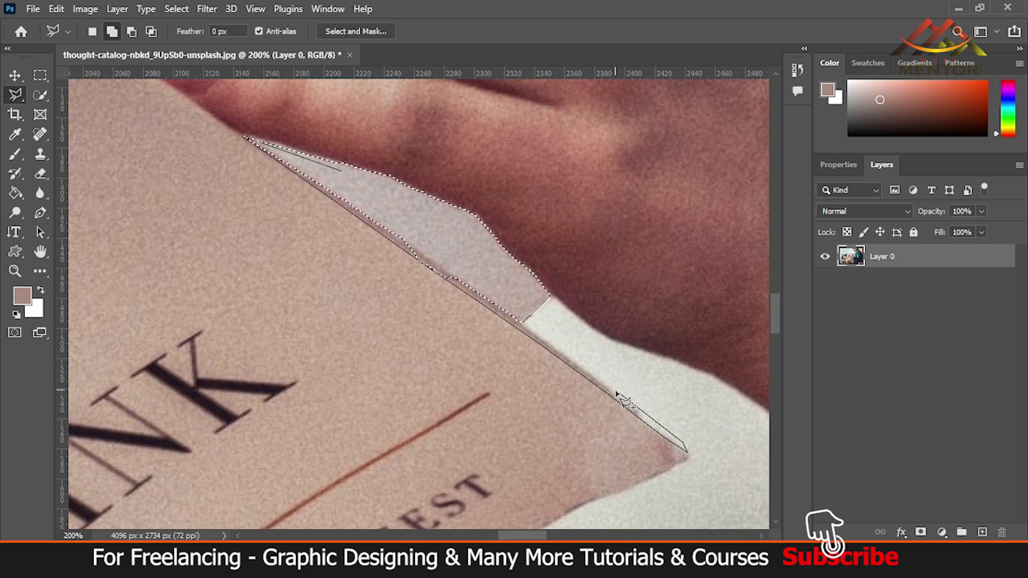
double_click(409, 212)
key(ctrl+minus)
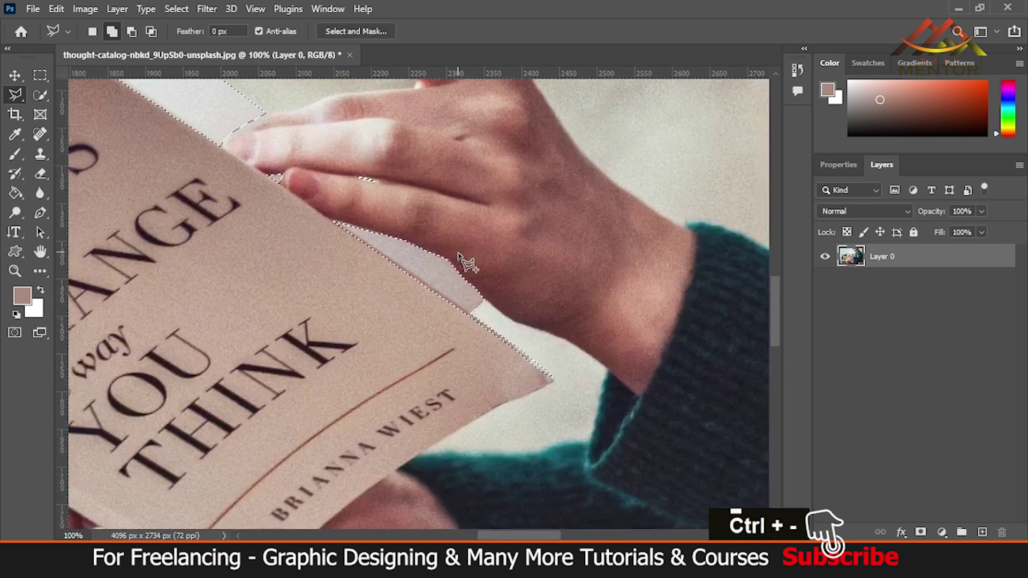
Blend the visible page strip between the lower finger and the cover edge with the Mixer Brush at size 25.
click(15, 154)
key(bracketright)
key(bracketright)
key(bracketright)
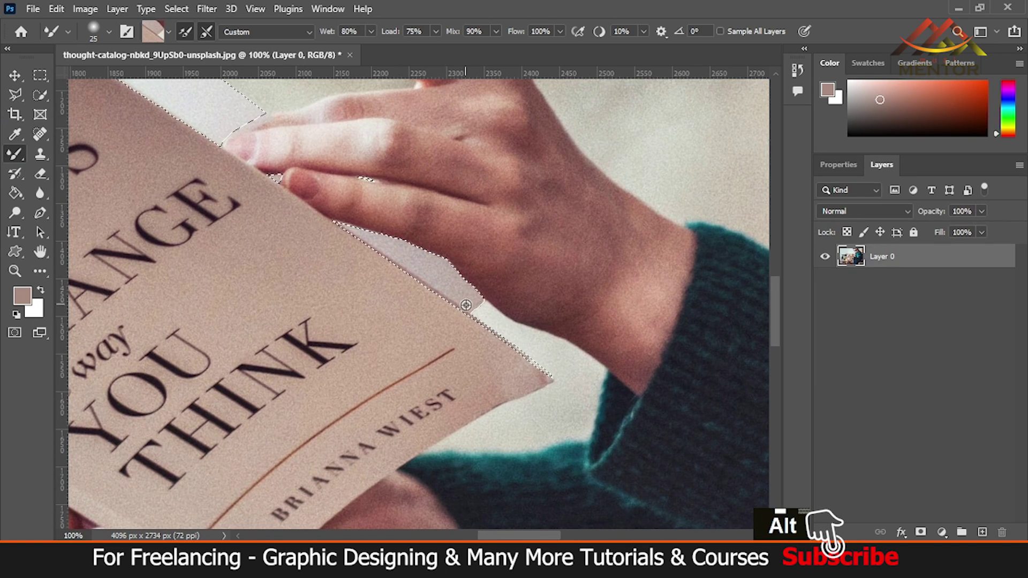
mouse_move(507, 341)
mouse_down()
mouse_move(524, 354)
mouse_move(424, 280)
mouse_up()
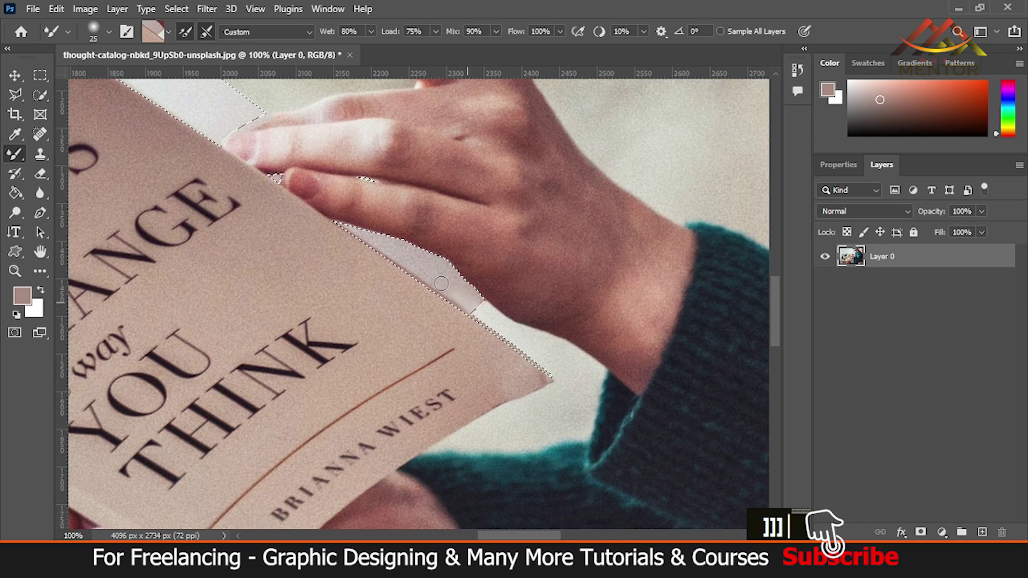
Try painting the page strip below the fingers with the Brush in a colour sampled from the page, and undo the stroke.
right_click(15, 154)
click(74, 154)
alt+click(448, 288)
drag(448, 287, 436, 252)
key(bracketleft)
key(bracketleft)
key(bracketleft)
key(bracketleft)
key(bracketleft)
key(bracketleft)
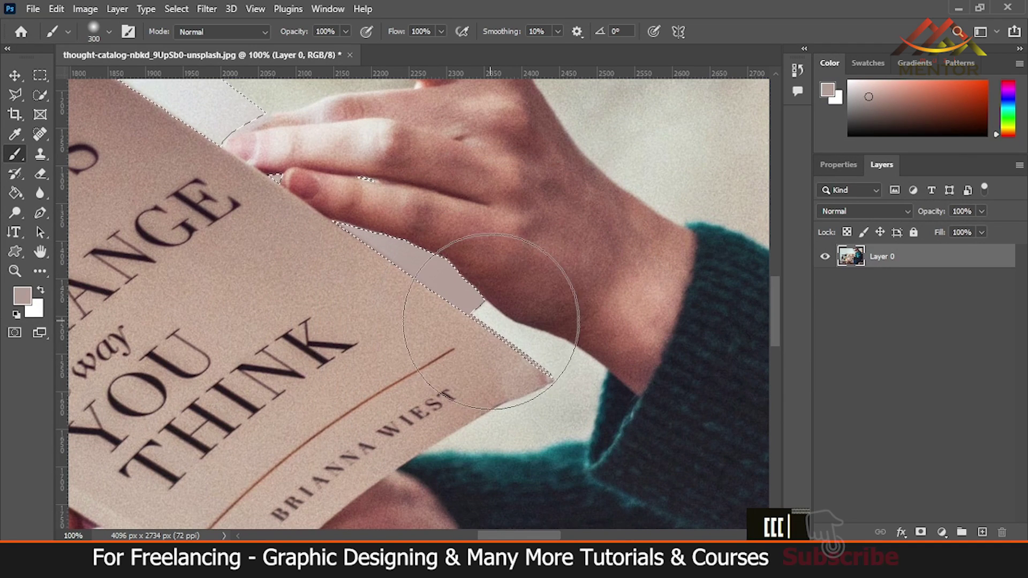
key(ctrl+z)
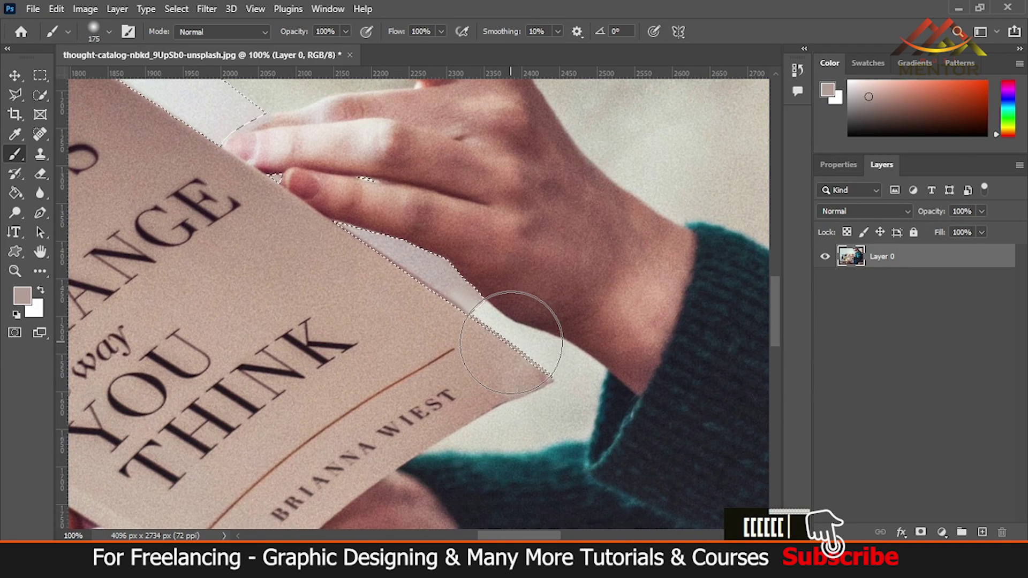
key(bracketleft)
key(bracketleft)
key(bracketleft)
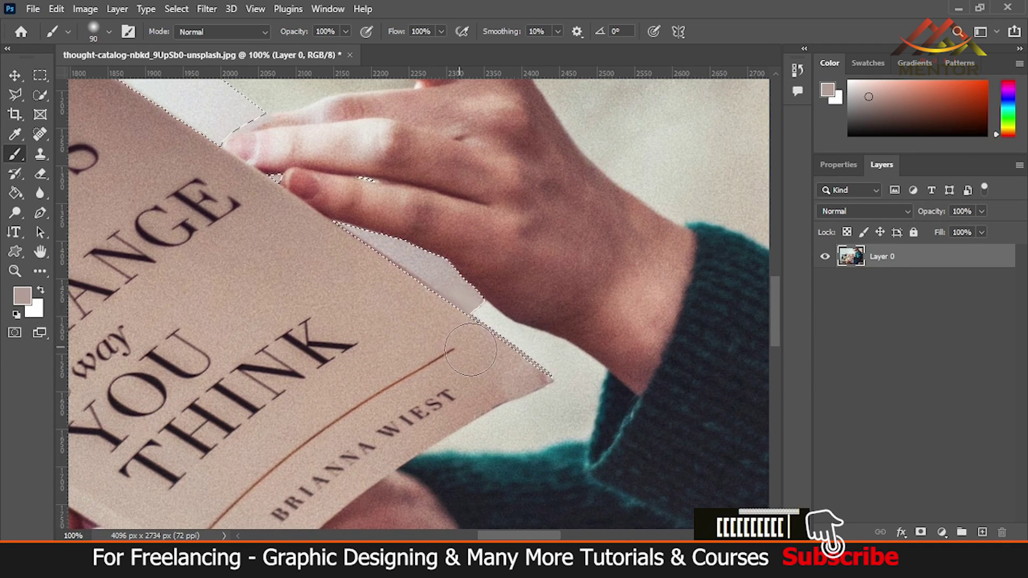
Copy the selected book to a new layer.
click(14, 75)
key(ctrl+minus)
key(ctrl+minus)
key(ctrl+minus)
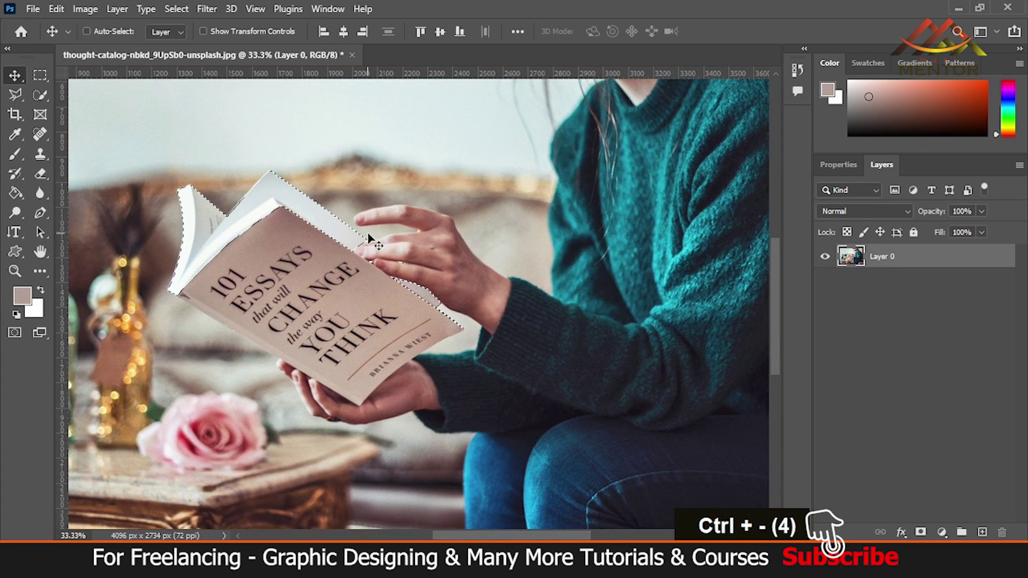
key(ctrl+j)
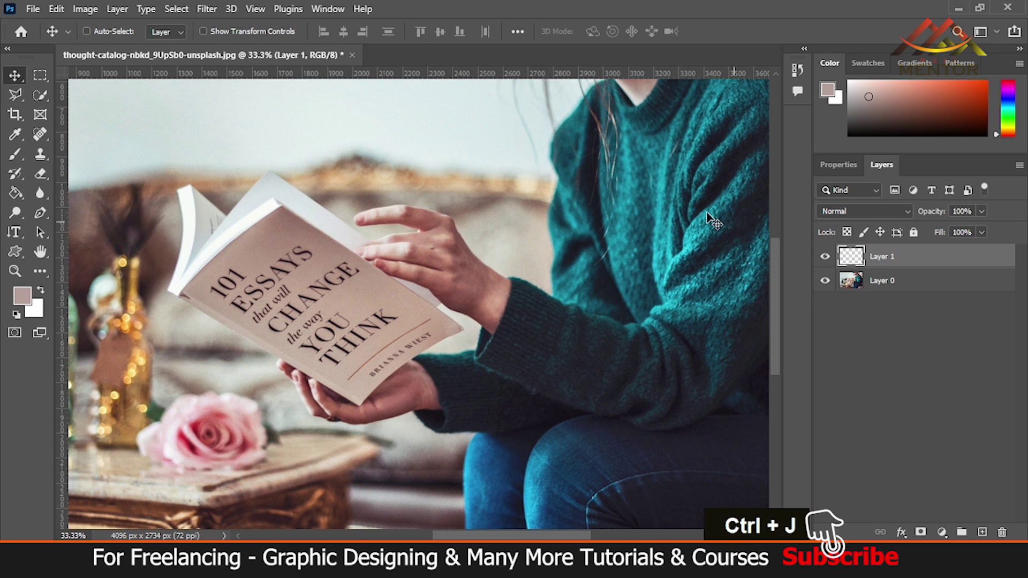
On Layer 0, select the woman's sweater and jeans with the Quick Selection tool.
click(890, 285)
key(w)
mouse_move(509, 239)
mouse_down()
mouse_move(316, 180)
mouse_move(340, 274)
mouse_up()
mouse_move(473, 327)
mouse_down()
mouse_move(559, 438)
mouse_move(485, 273)
mouse_move(575, 402)
mouse_move(564, 332)
mouse_up()
mouse_move(466, 185)
mouse_down()
mouse_move(416, 257)
mouse_move(379, 336)
mouse_up()
drag(555, 422, 557, 253)
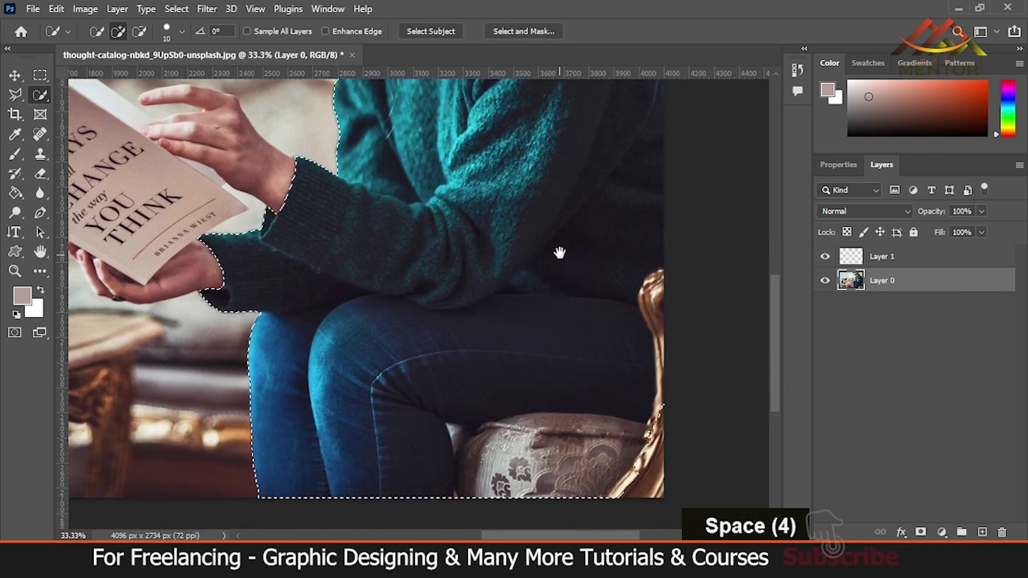
drag(452, 282, 653, 442)
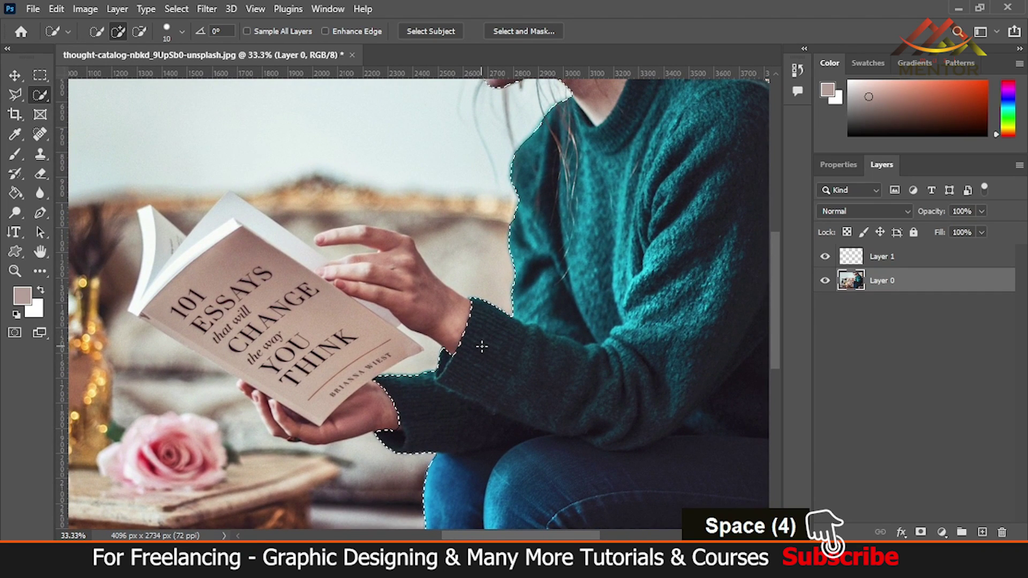
Extend the selection over both hands and the book cover, subtracting the background along the cover's lower edge.
mouse_move(471, 340)
mouse_down()
mouse_move(416, 277)
mouse_move(315, 349)
mouse_up()
drag(357, 379, 289, 429)
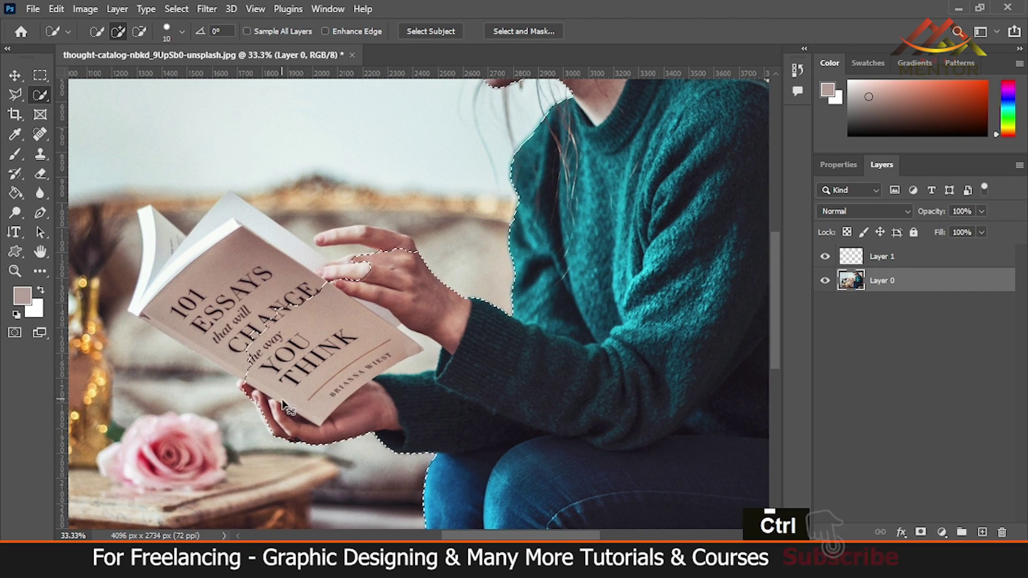
key(ctrl+equal)
key(ctrl+equal)
drag(254, 420, 592, 264)
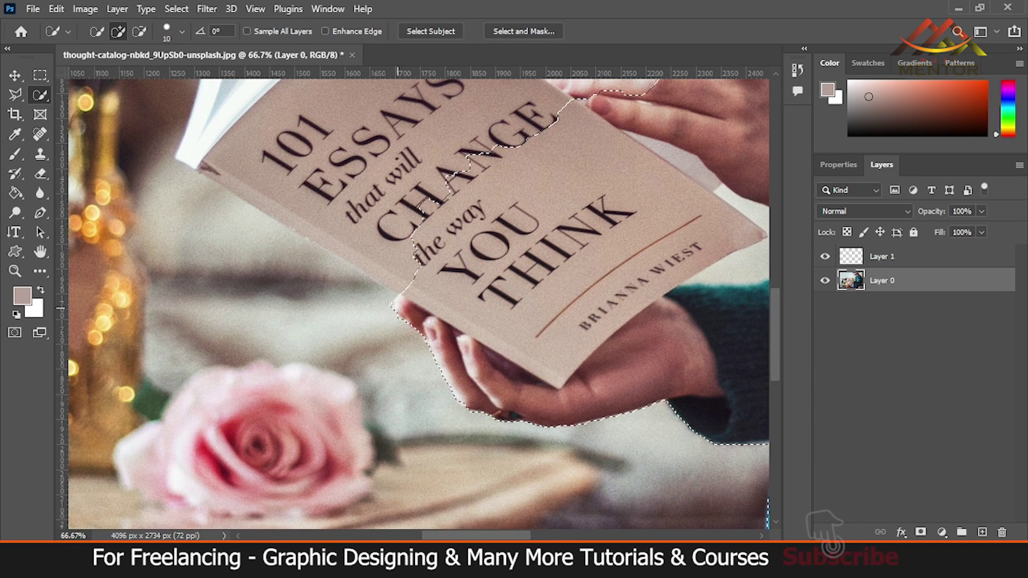
key(alt)
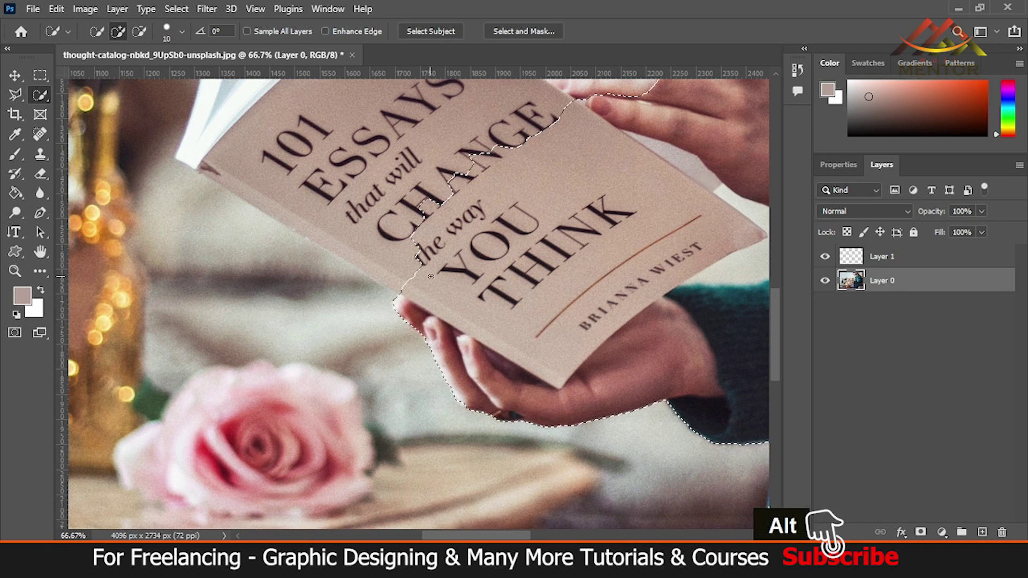
click(328, 275)
key(alt)
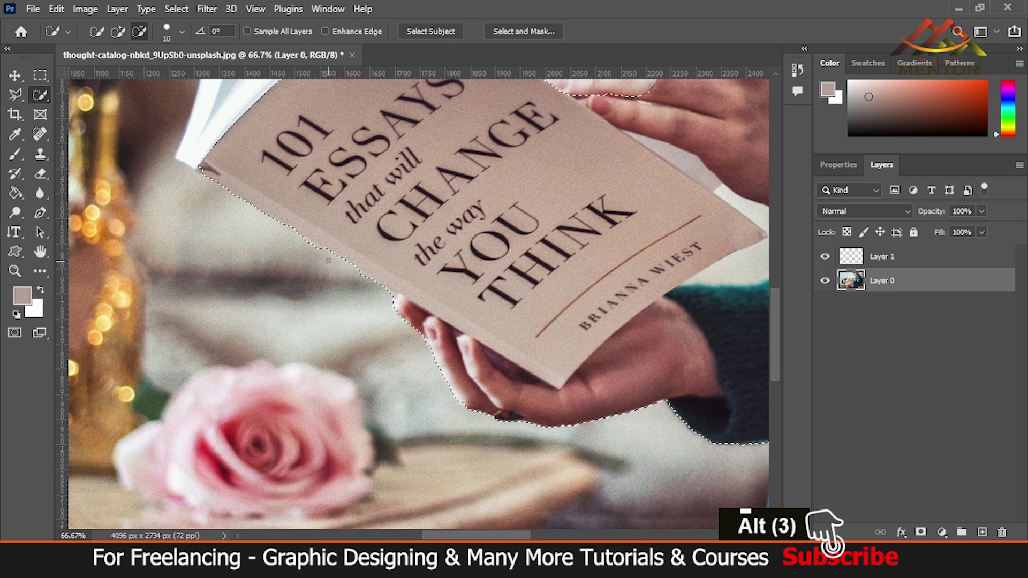
key(alt)
Add the open pages and the whole upper hand to the selection, and subtract the background between the index finger and the page.
key(space)
mouse_move(251, 166)
mouse_down()
mouse_move(362, 355)
mouse_move(336, 321)
mouse_move(381, 257)
mouse_move(445, 212)
mouse_move(516, 187)
mouse_up()
mouse_move(662, 295)
mouse_down()
mouse_move(609, 234)
mouse_move(485, 168)
mouse_move(486, 115)
mouse_move(479, 138)
mouse_up()
key(space)
drag(656, 256, 399, 274)
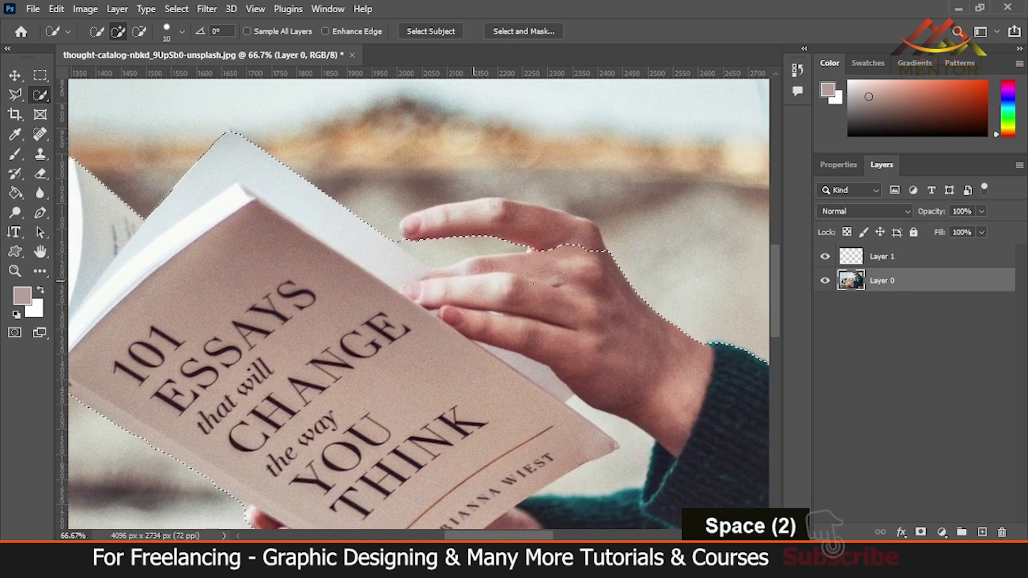
key(alt)
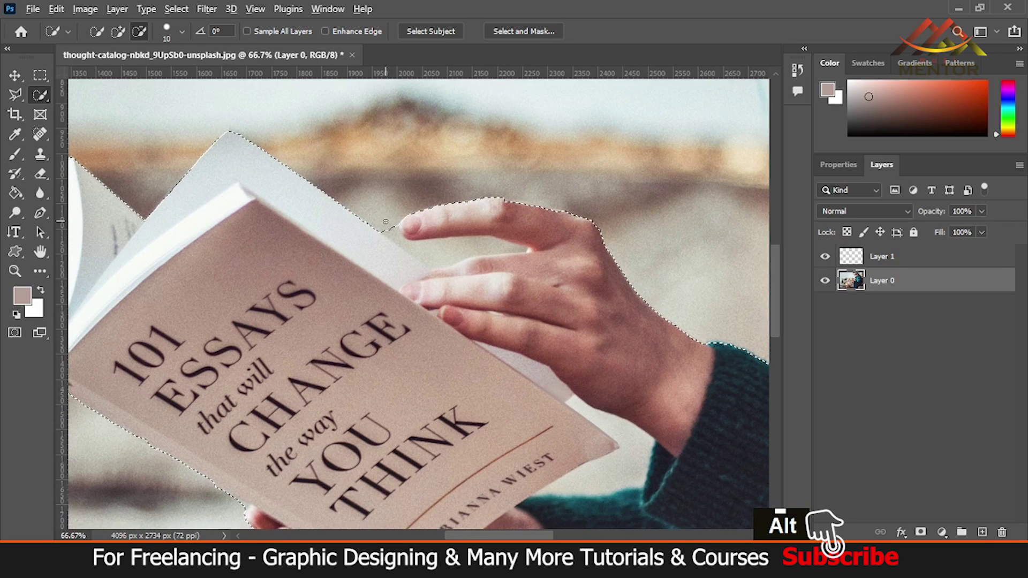
mouse_move(421, 249)
mouse_down()
mouse_move(467, 275)
mouse_move(511, 247)
mouse_move(495, 250)
mouse_up()
key(alt)
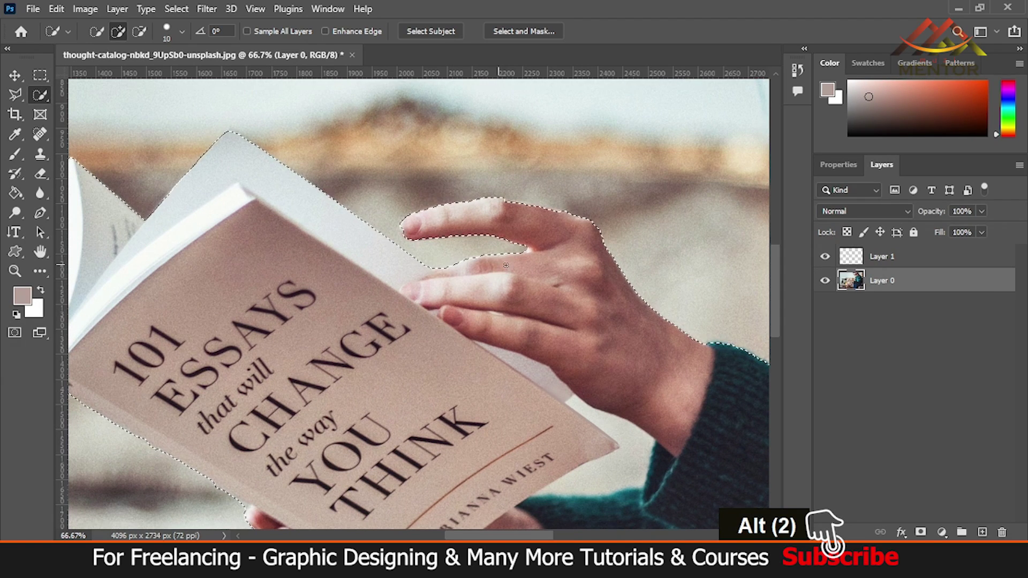
Subtract the background gap enclosed by the book's lower corner, the upper hand and the sleeves from the selection.
key(space)
drag(528, 293, 443, 183)
key(alt)
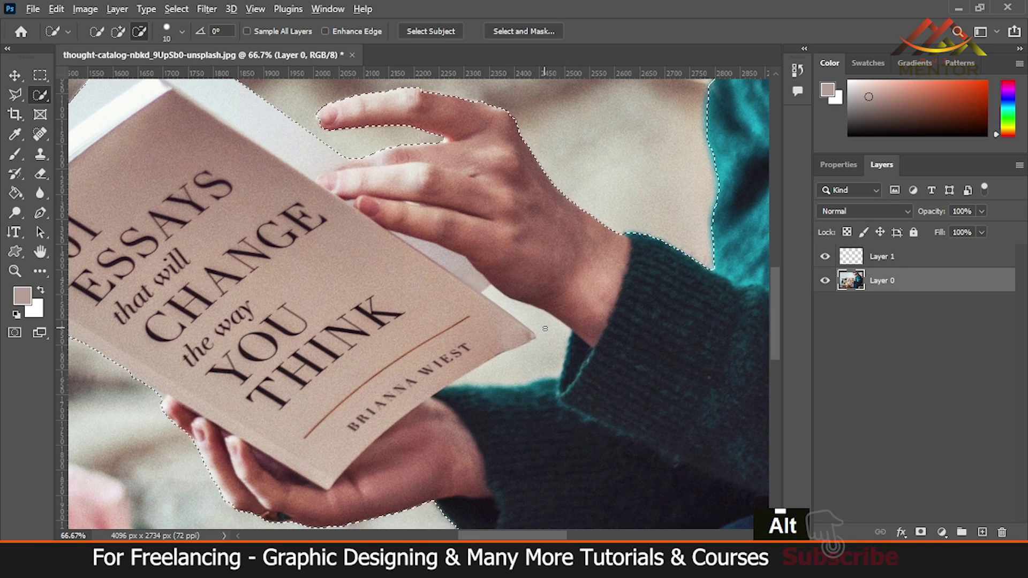
click(535, 344)
alt+click(468, 380)
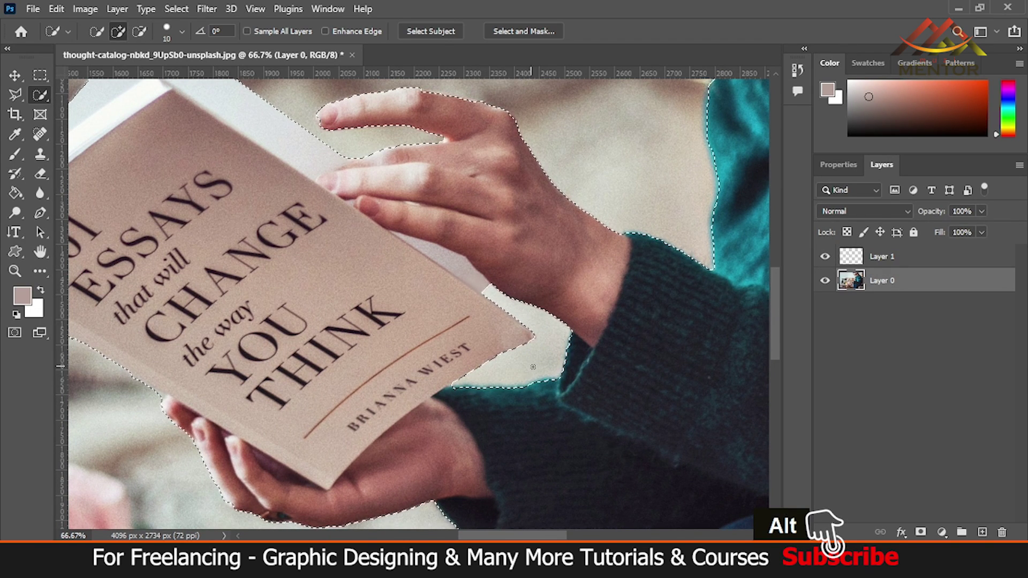
Examine the selection edge around the book's lower corner up close and the outline of the whole figure.
click(15, 94)
key(ctrl)
key(ctrl+equal)
key(ctrl+equal)
key(ctrl+equal)
drag(596, 336, 448, 294)
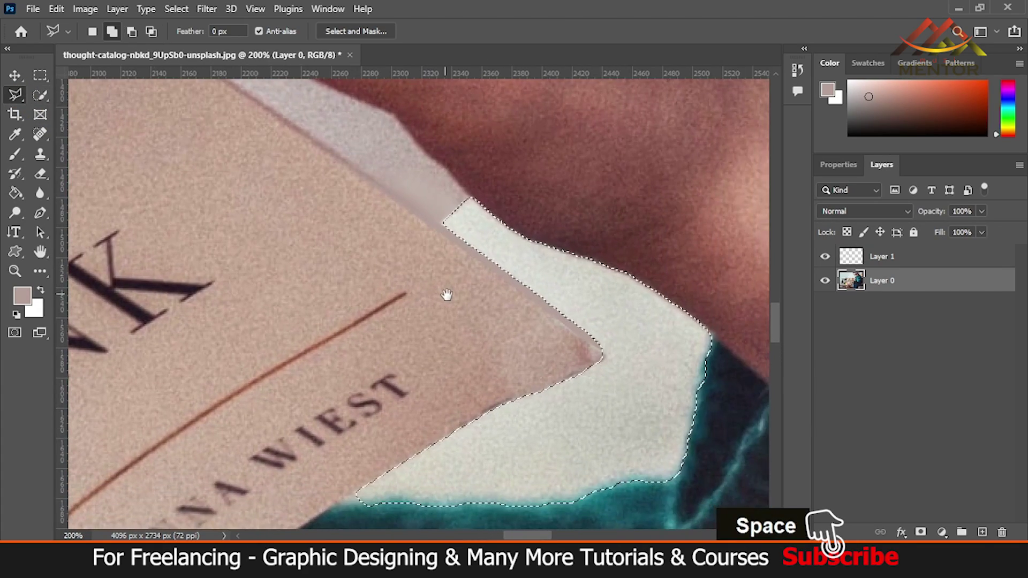
key(ctrl+minus)
key(ctrl+minus)
key(ctrl+minus)
key(ctrl+minus)
key(ctrl+minus)
key(ctrl+minus)
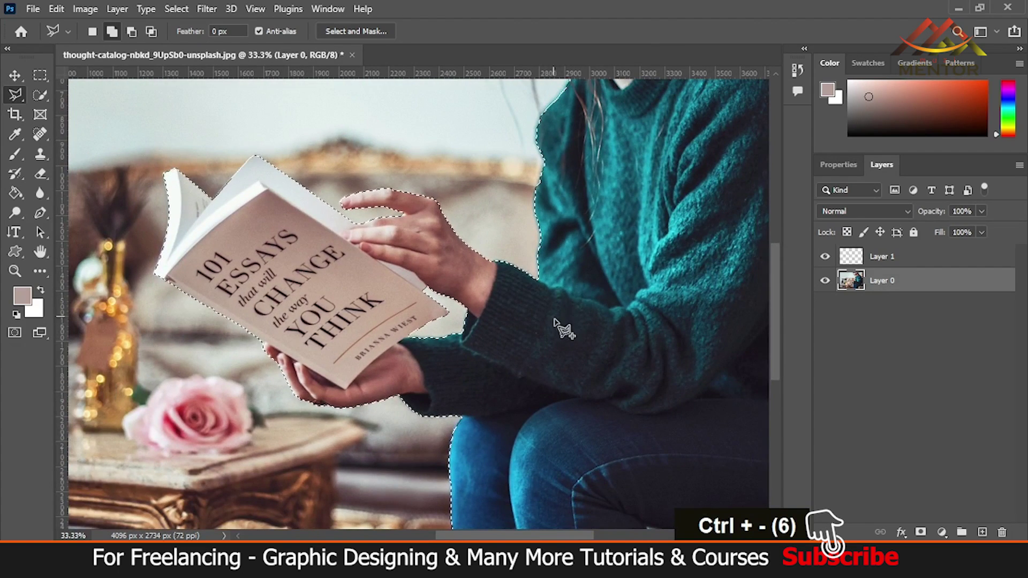
Subtract the patterned chair cushion and the gilded armrest from the selection, cleaning up the edge along the jeans.
drag(563, 327, 305, 147)
alt+click(40, 97)
drag(560, 376, 470, 354)
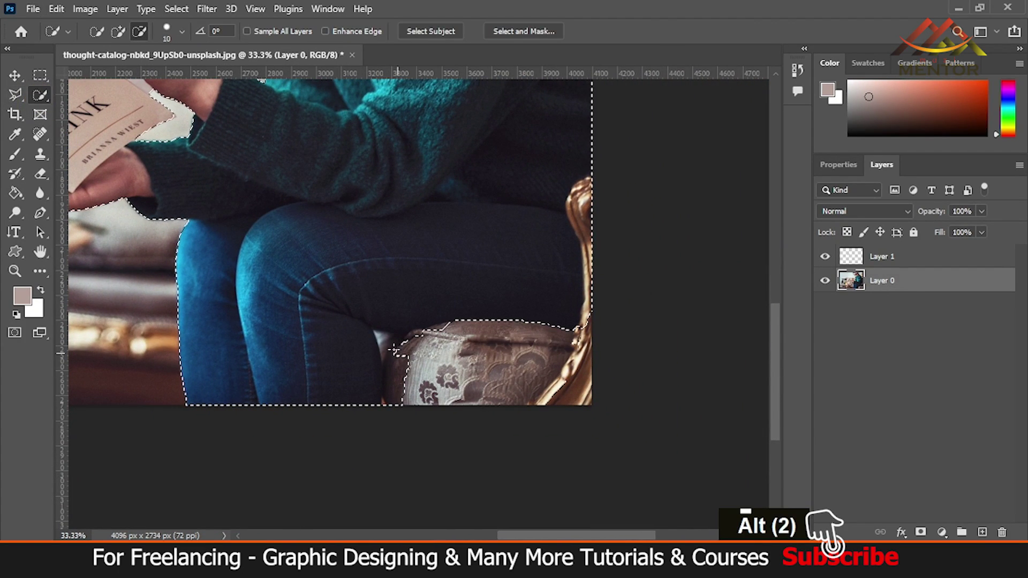
drag(391, 367, 382, 401)
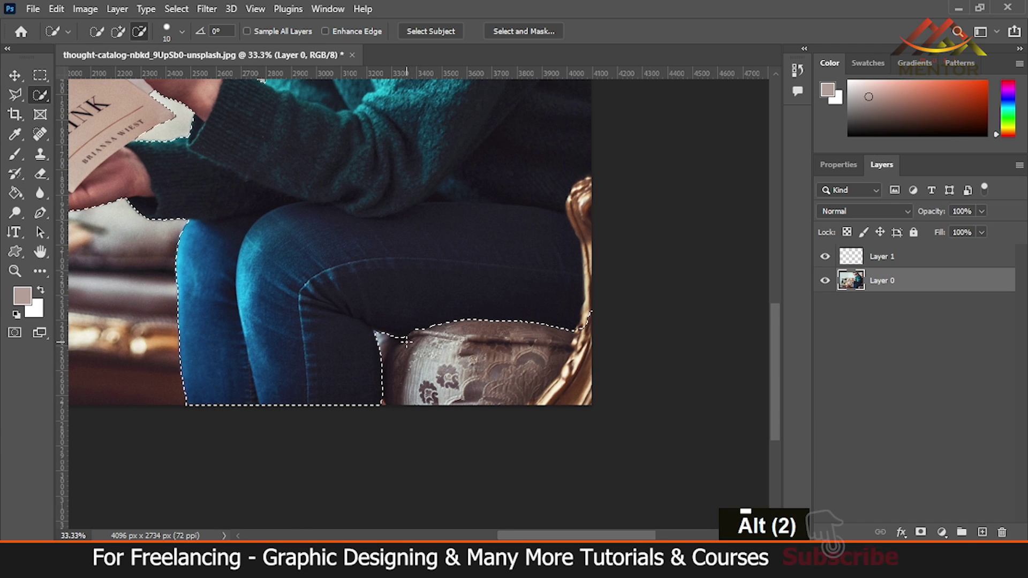
mouse_move(581, 324)
mouse_down()
mouse_move(589, 290)
mouse_move(588, 190)
mouse_up()
drag(583, 267, 580, 315)
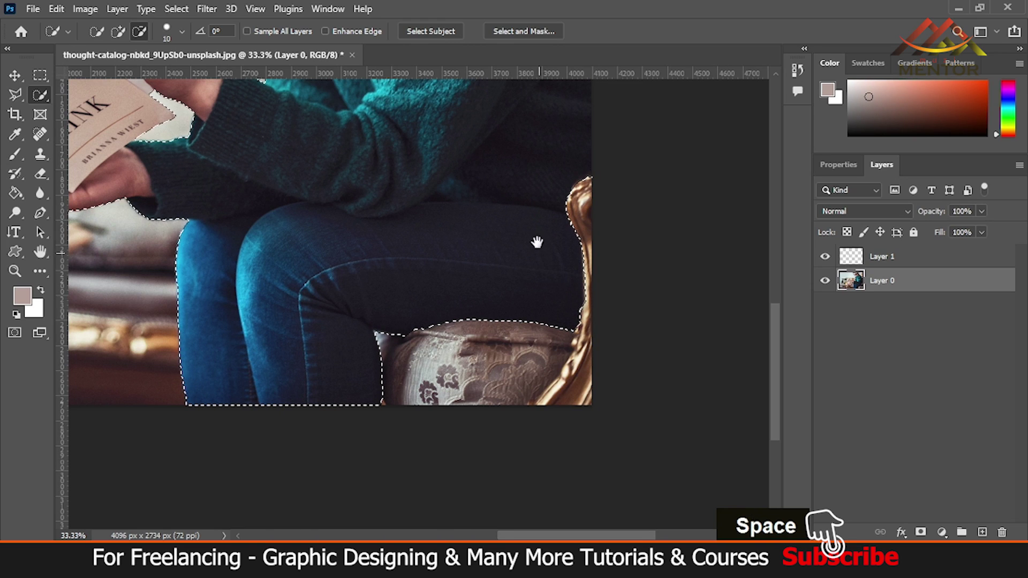
drag(538, 249, 502, 319)
key(alt)
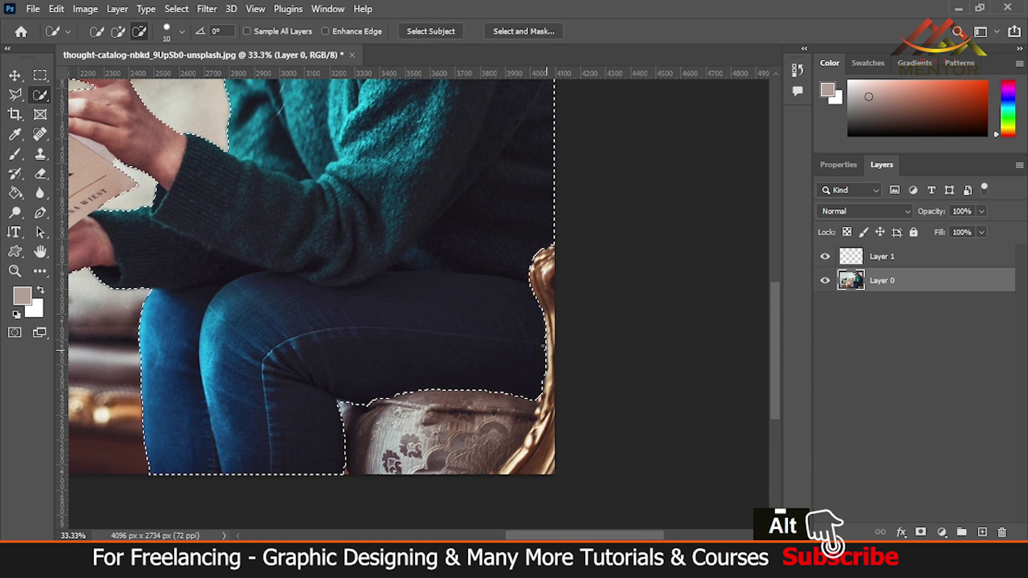
key(alt)
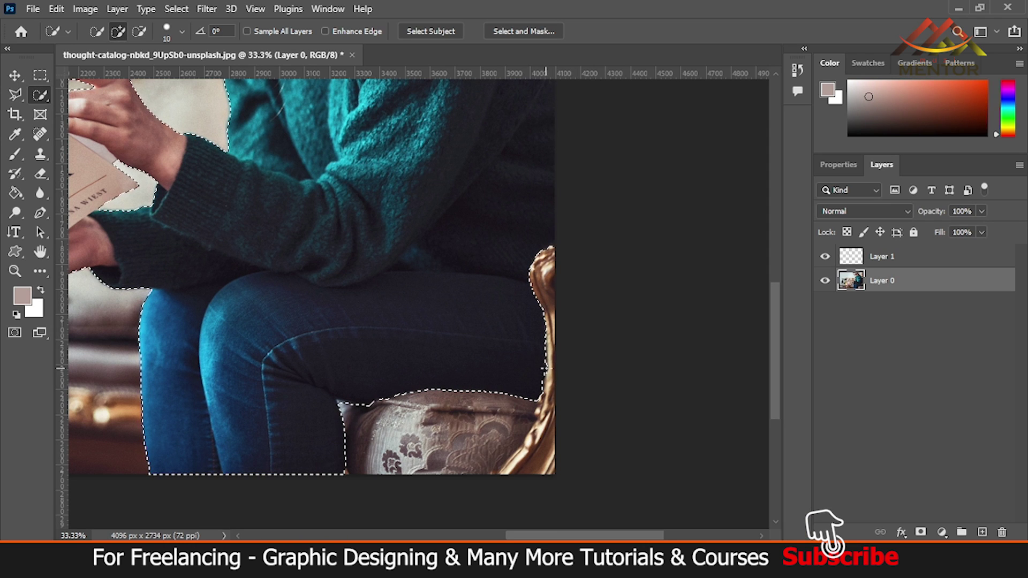
drag(530, 362, 607, 400)
Open the selection in Select and Mask and refine the loose hair strands below the chin with the Refine Edge Brush at size 30.
click(520, 35)
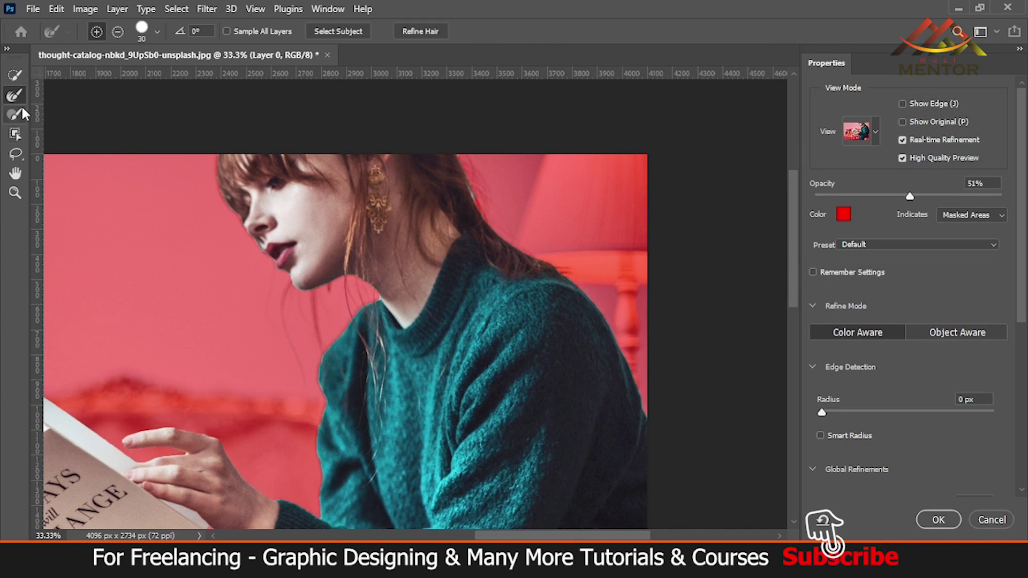
key(ctrl+equal)
key(ctrl+equal)
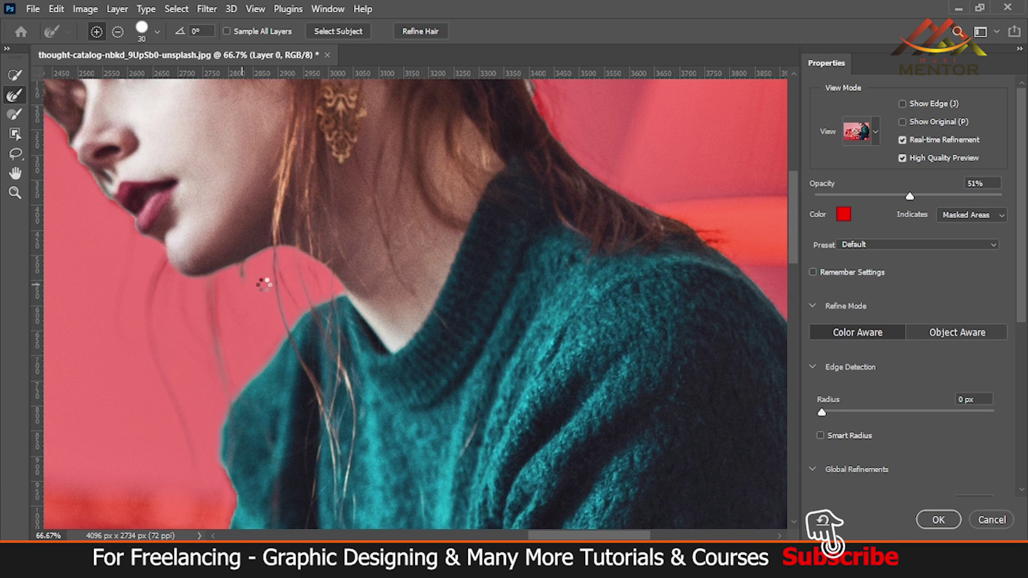
mouse_move(277, 259)
mouse_down()
mouse_move(284, 300)
mouse_move(305, 313)
mouse_up()
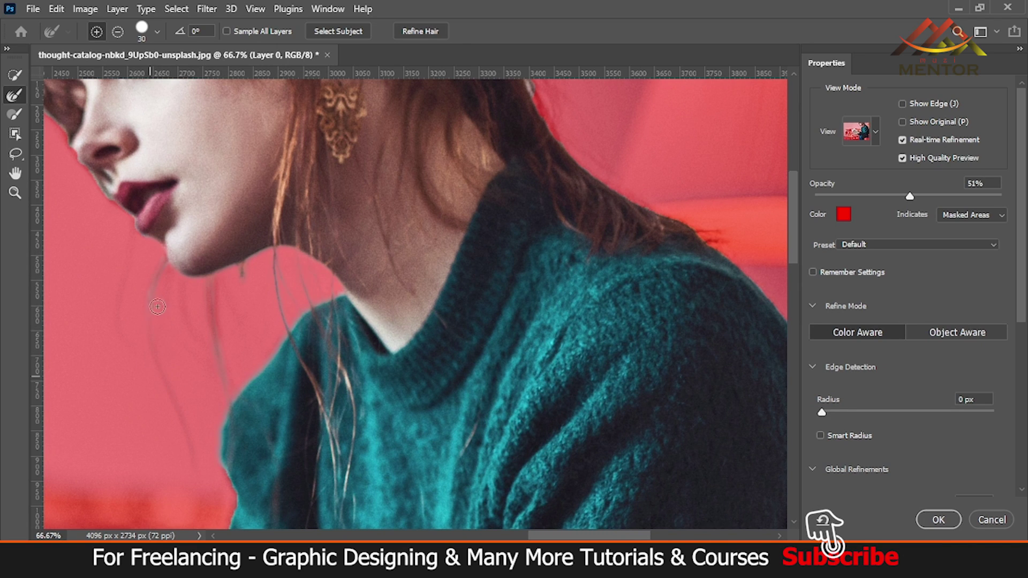
mouse_move(151, 302)
mouse_down()
mouse_move(172, 396)
mouse_move(184, 346)
mouse_up()
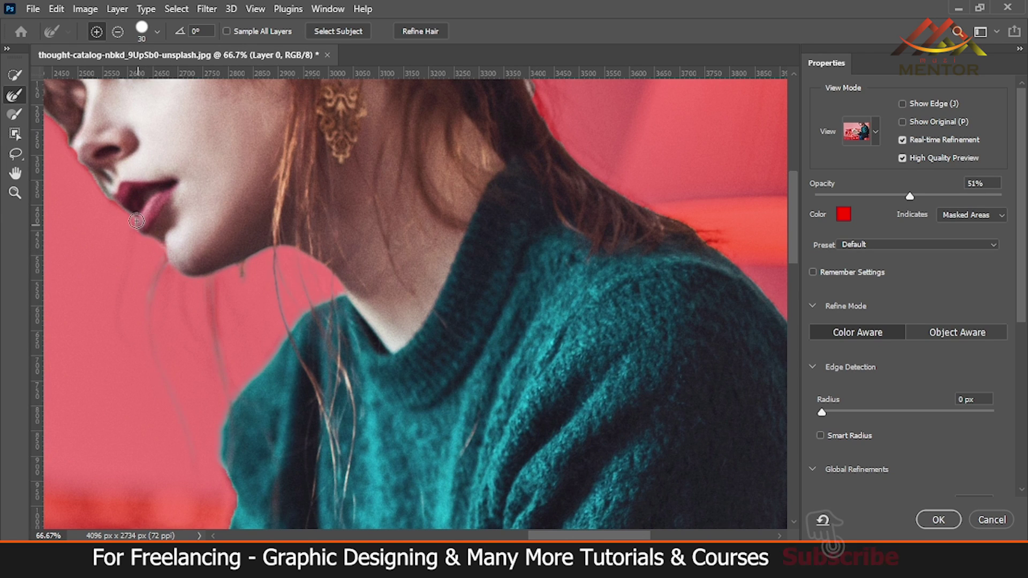
Refine the hair edges at the back of the head and down to the shoulder, enlarging the Refine Edge Brush to 45.
key(space)
drag(121, 220, 305, 399)
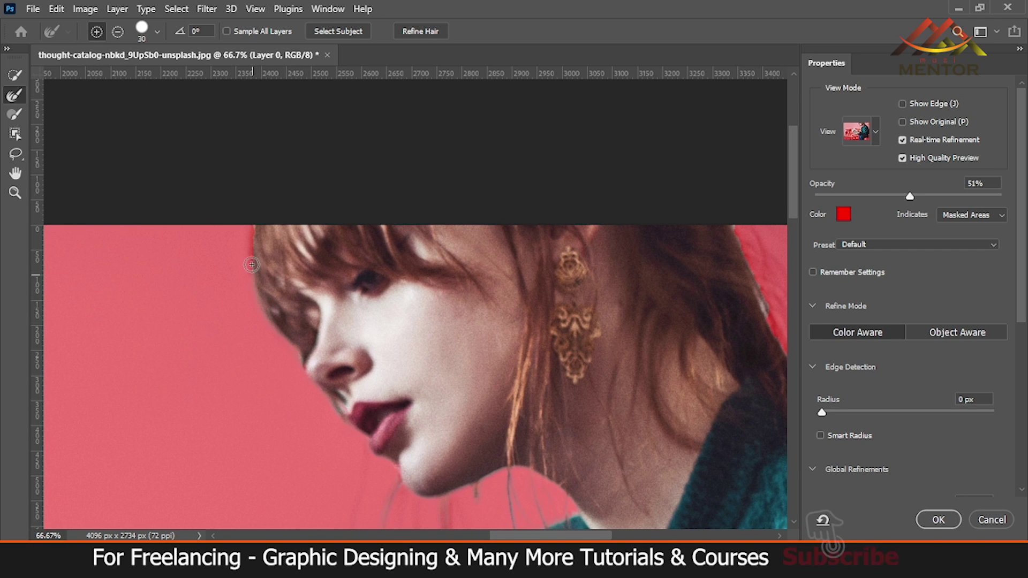
key(space)
drag(582, 314, 156, 298)
drag(360, 331, 317, 232)
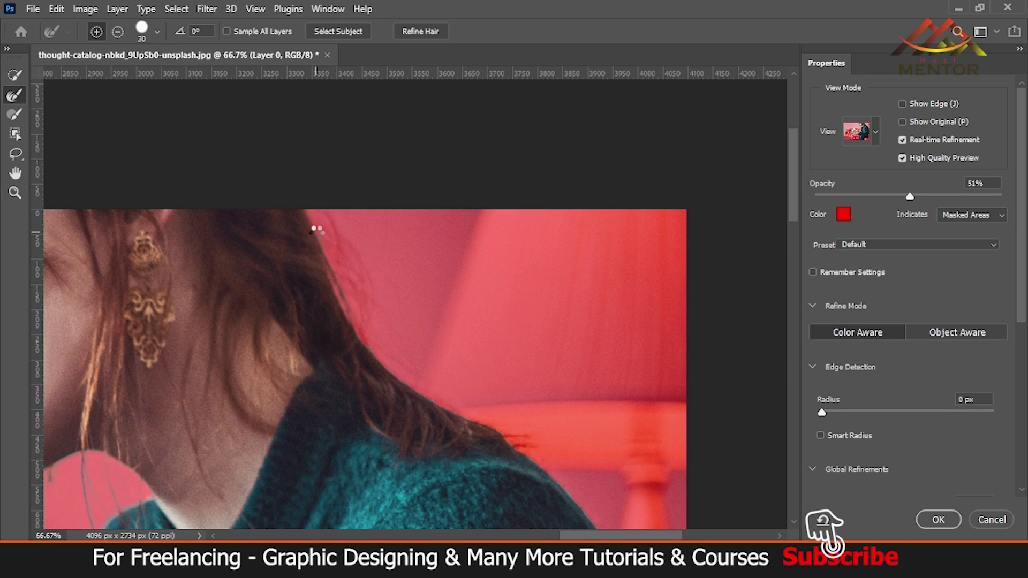
key(bracketright)
key(bracketright)
key(bracketright)
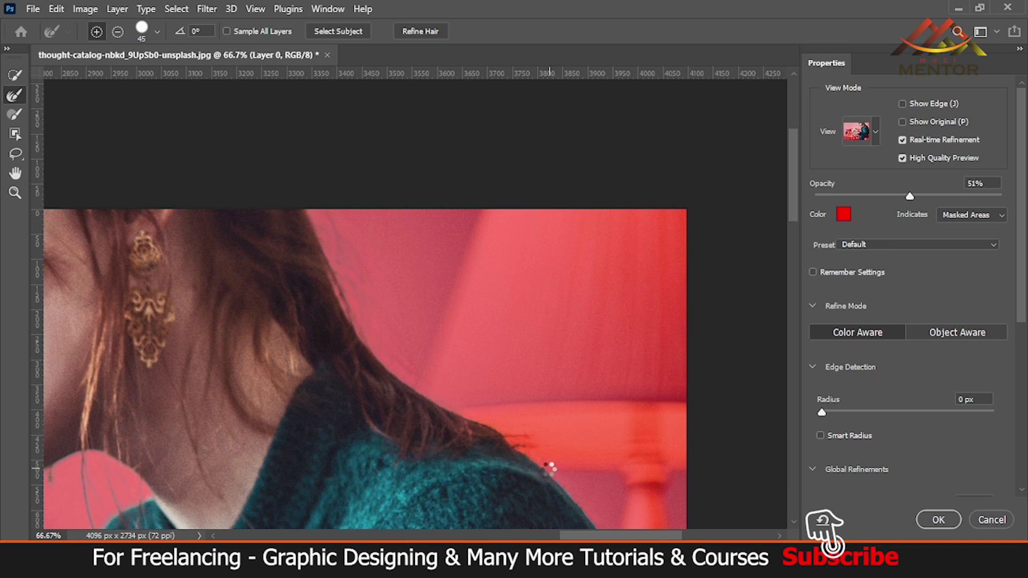
Set the edge detection Radius to 2 px and the global refinements to Smooth 5, Feather 1.1 px and Contrast 3%.
key(ctrl+minus)
key(ctrl+minus)
key(ctrl+minus)
key(space)
drag(435, 427, 638, 287)
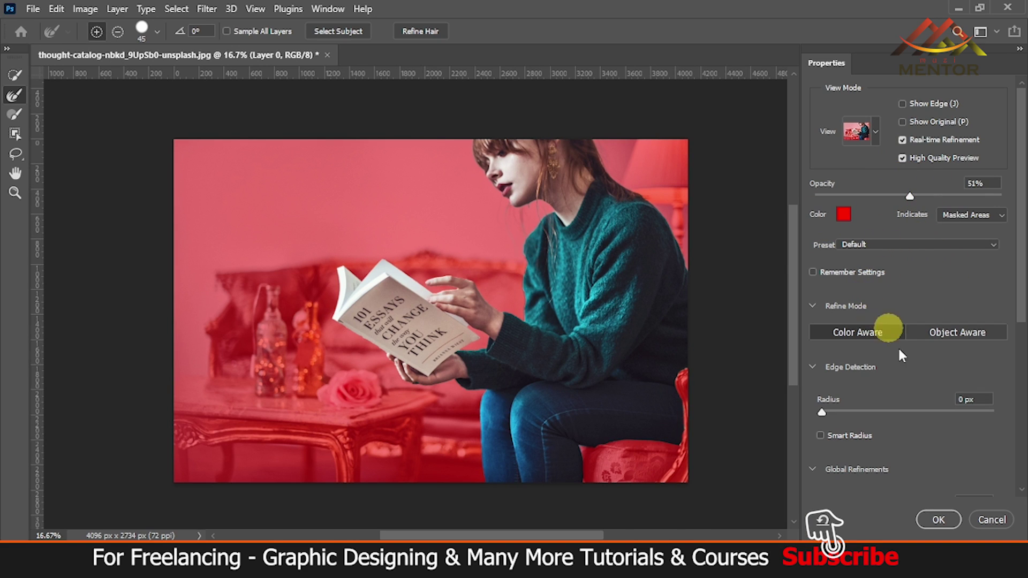
drag(824, 412, 844, 413)
scroll(924, 440, down, 3)
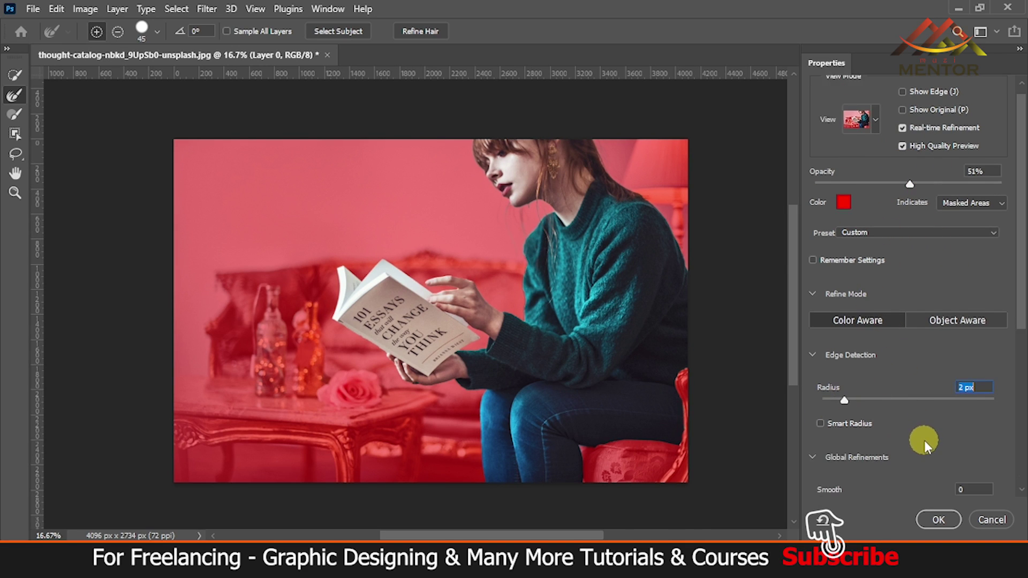
scroll(924, 443, down, 1)
drag(822, 407, 830, 405)
drag(833, 448, 828, 453)
scroll(841, 458, down, 1)
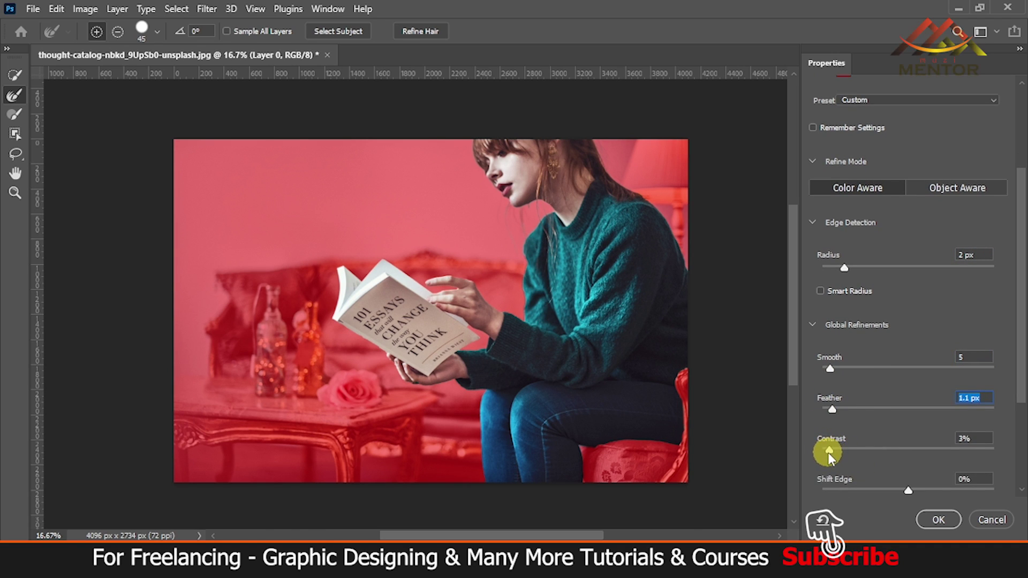
Output the refined selection to a new layer with layer mask and make the original Layer 0 visible again.
scroll(1019, 316, down, 4)
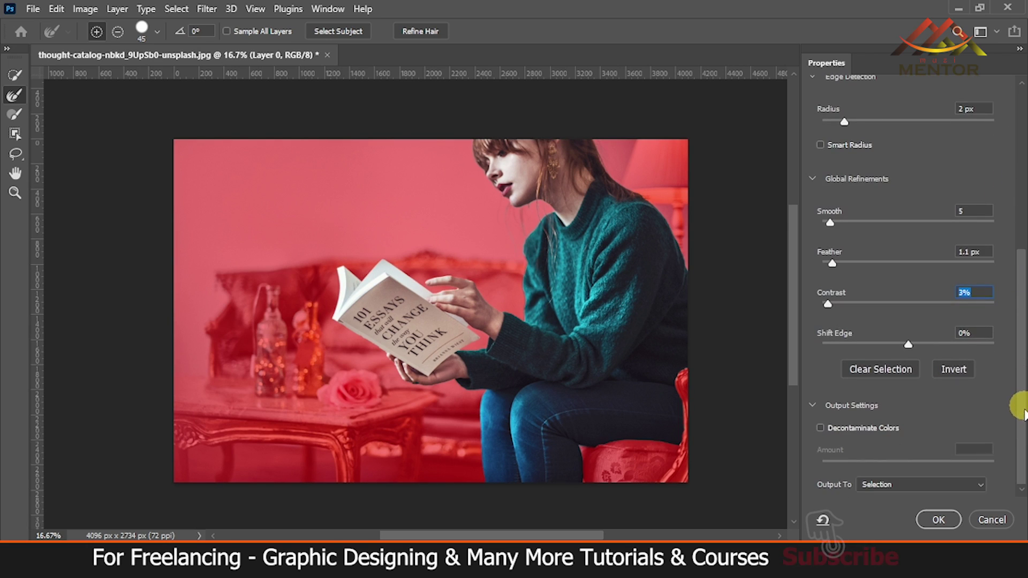
click(889, 487)
click(905, 505)
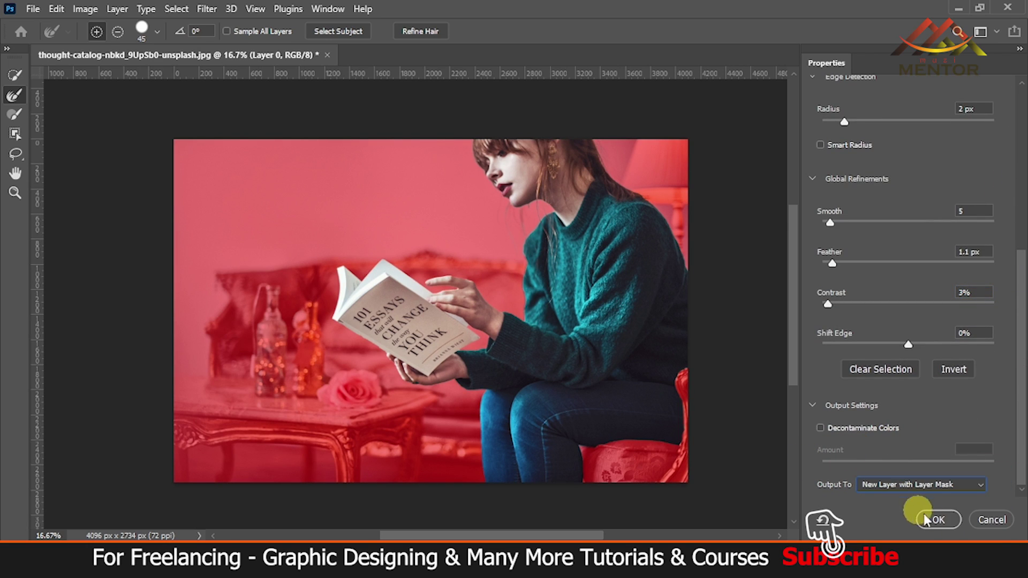
click(938, 520)
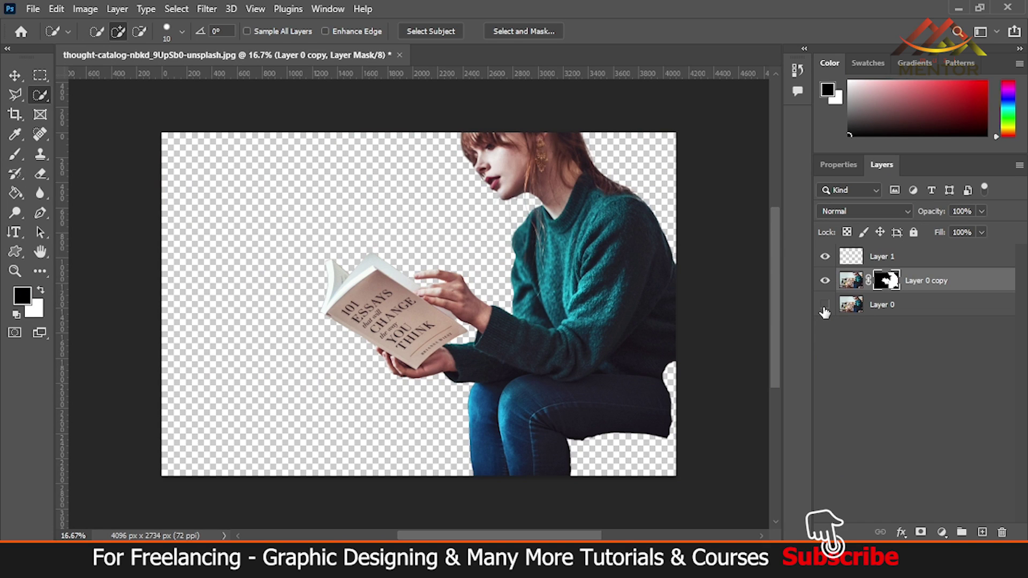
click(825, 305)
click(825, 305)
click(825, 305)
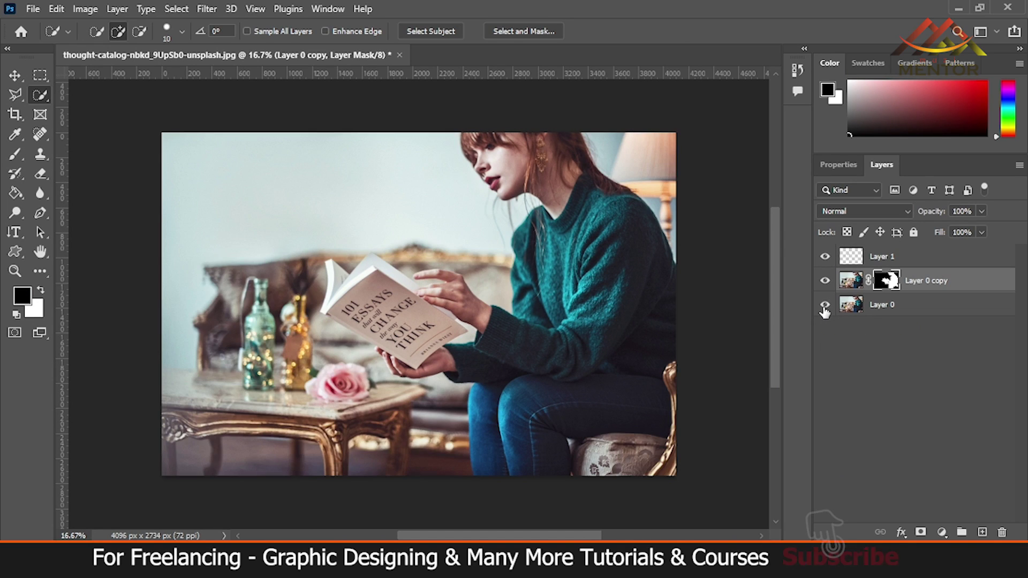
Add a Color Lookup adjustment above Layer 0 using the NightFromDay.CUBE 3D LUT.
click(895, 305)
click(863, 211)
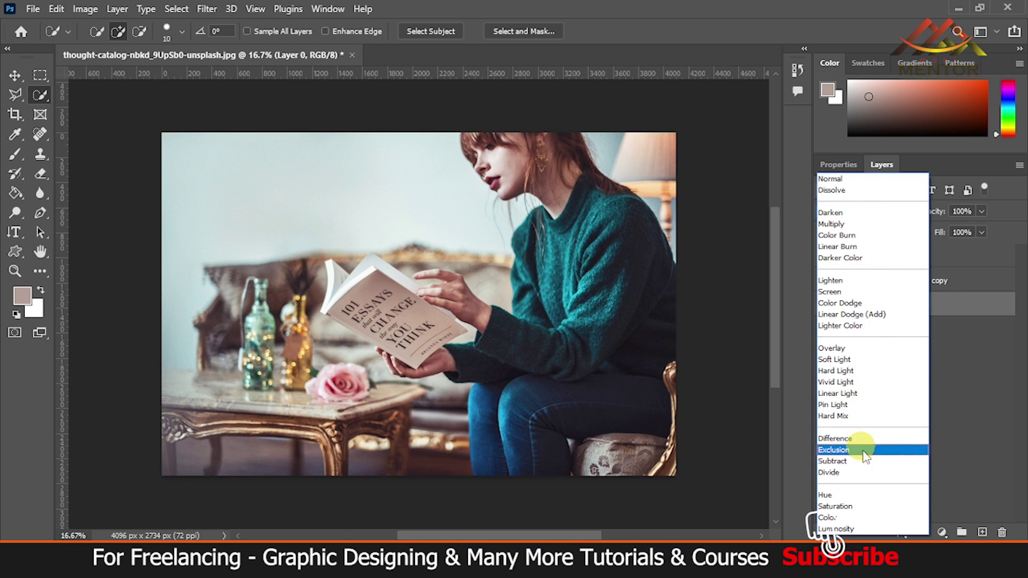
click(942, 532)
click(923, 452)
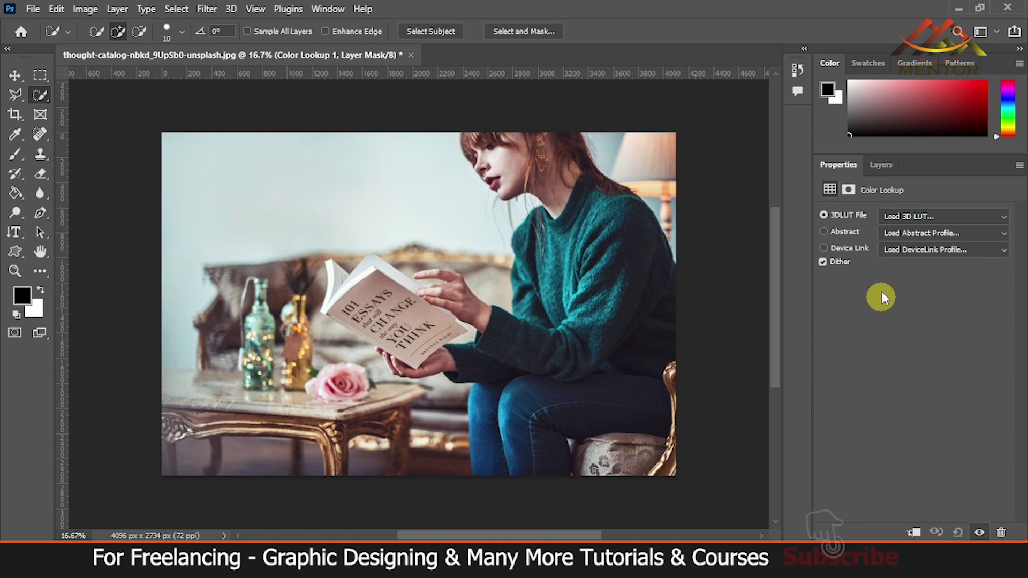
click(917, 217)
click(892, 380)
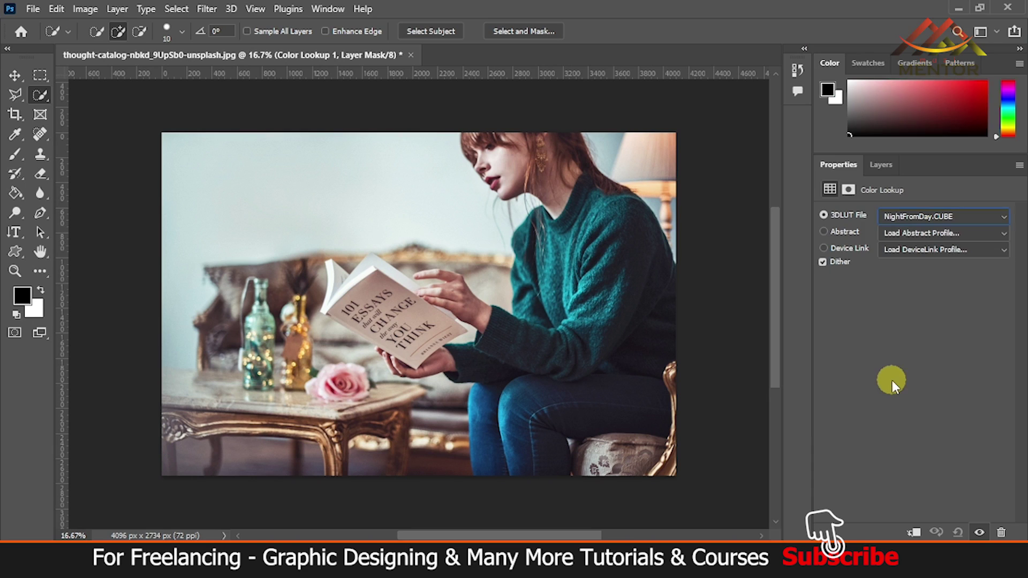
Hide Layer 0 copy and set the Color Lookup layer's opacity to 85%, comparing the image with and without the adjustment.
click(880, 166)
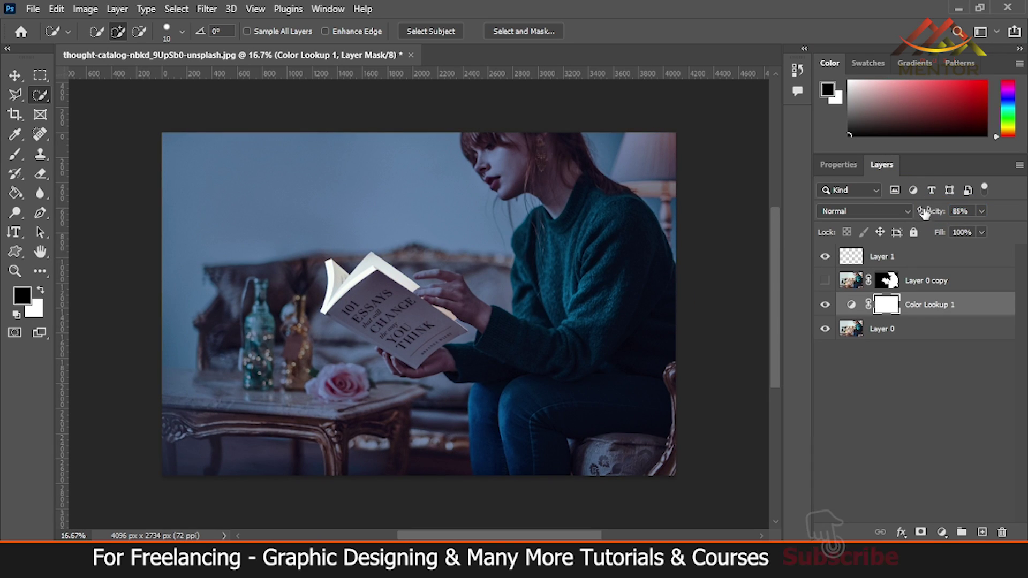
click(825, 304)
click(825, 304)
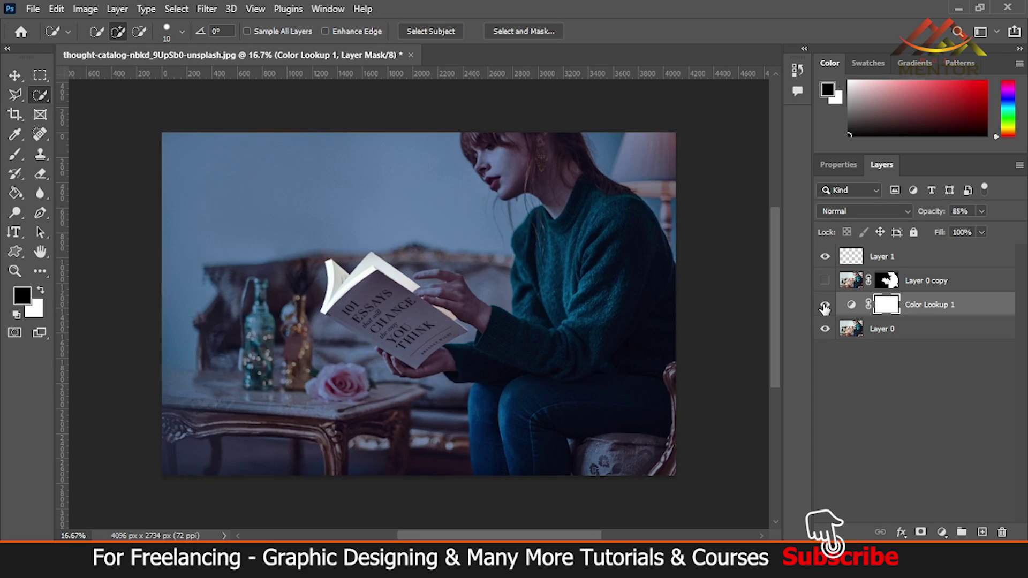
Set the blend mode of the book page layer, Layer 1, to Linear Dodge (Add).
click(893, 262)
click(875, 212)
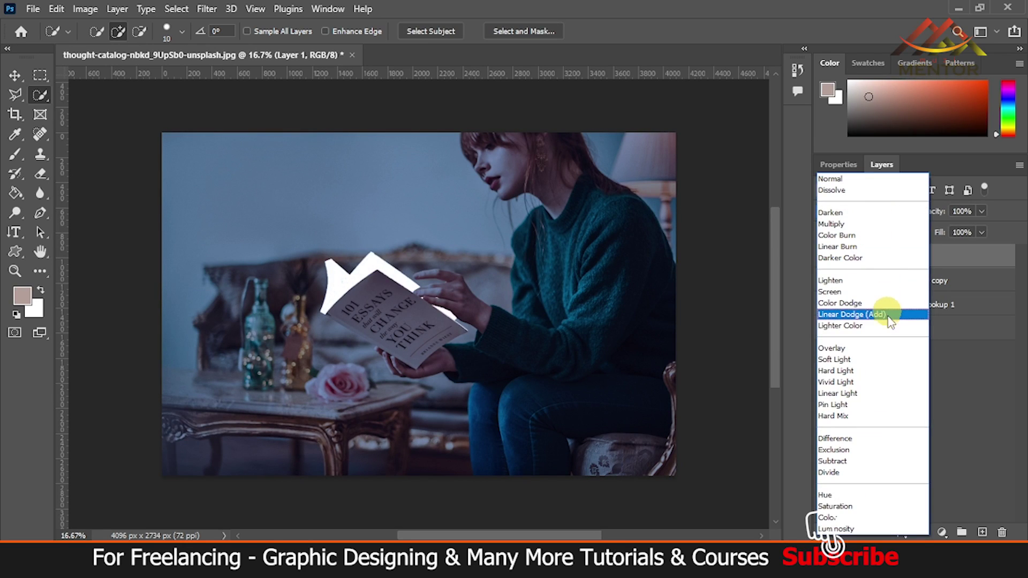
click(878, 314)
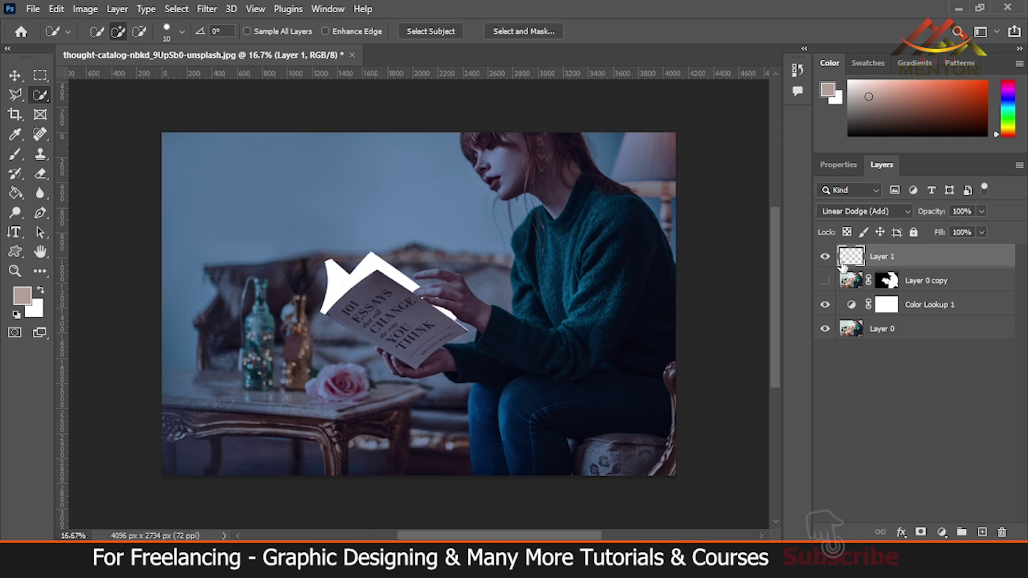
Convert Layer 1 to a smart object and put it in a group.
right_click(901, 261)
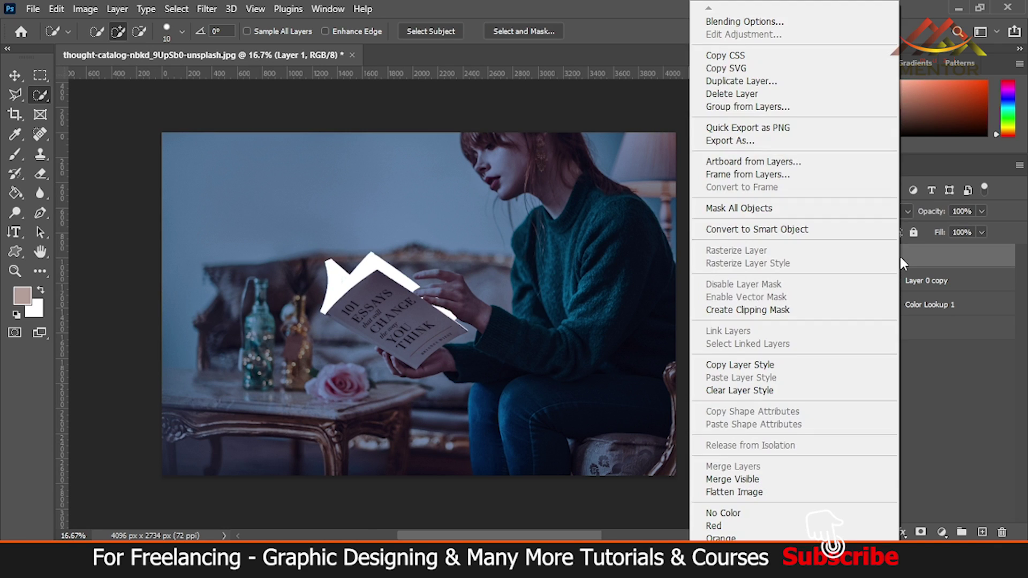
click(815, 235)
key(ctrl+g)
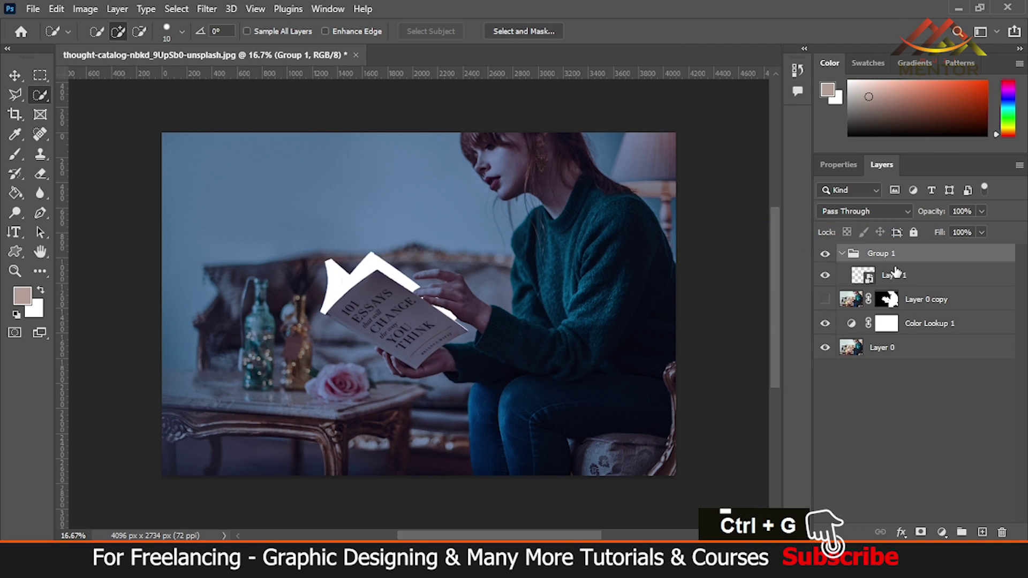
Apply a Gaussian Blur with a radius of 5 pixels to Layer 1 inside the group.
click(898, 275)
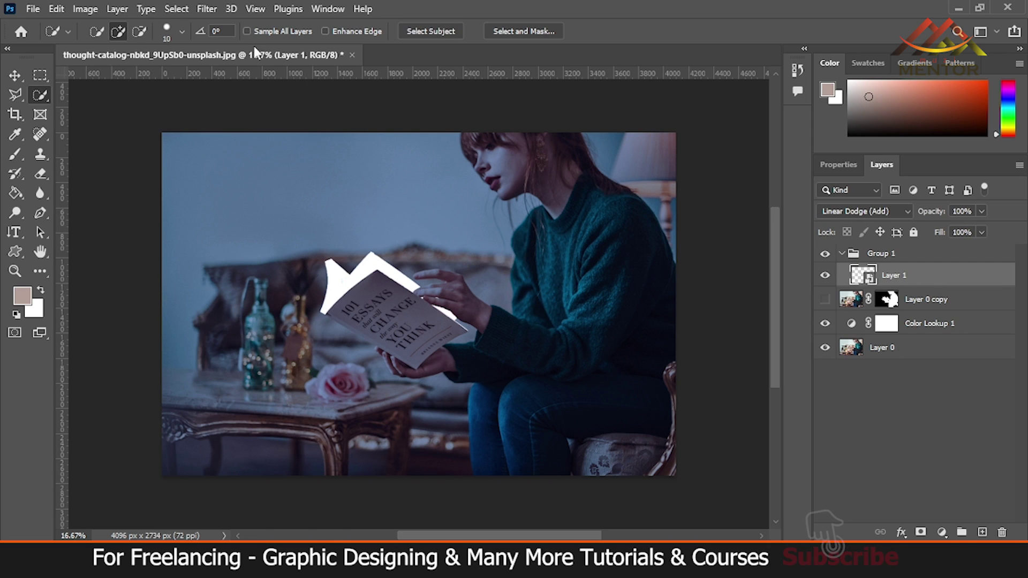
click(207, 9)
mouse_move(332, 204)
click(451, 260)
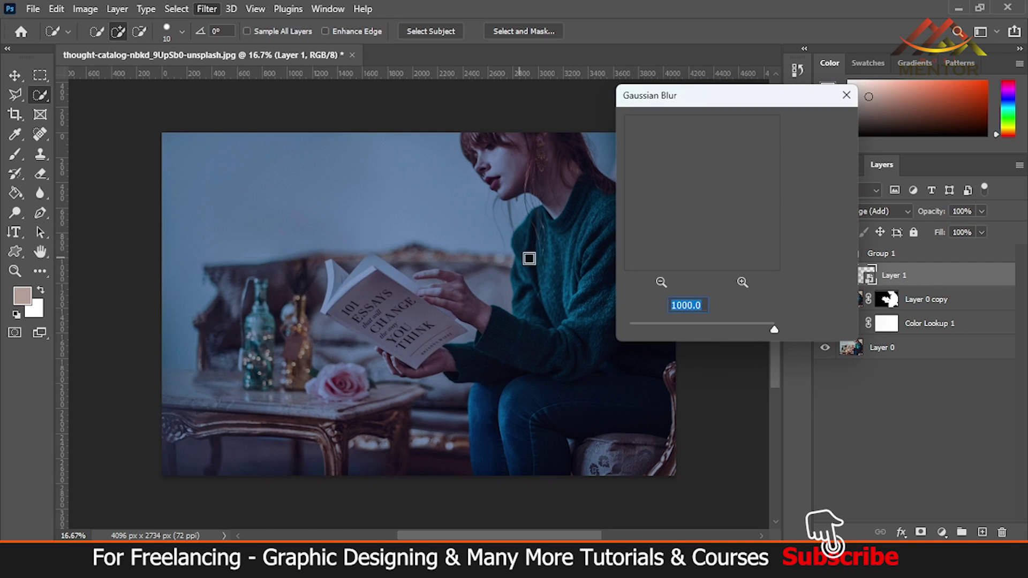
text(5)
click(691, 229)
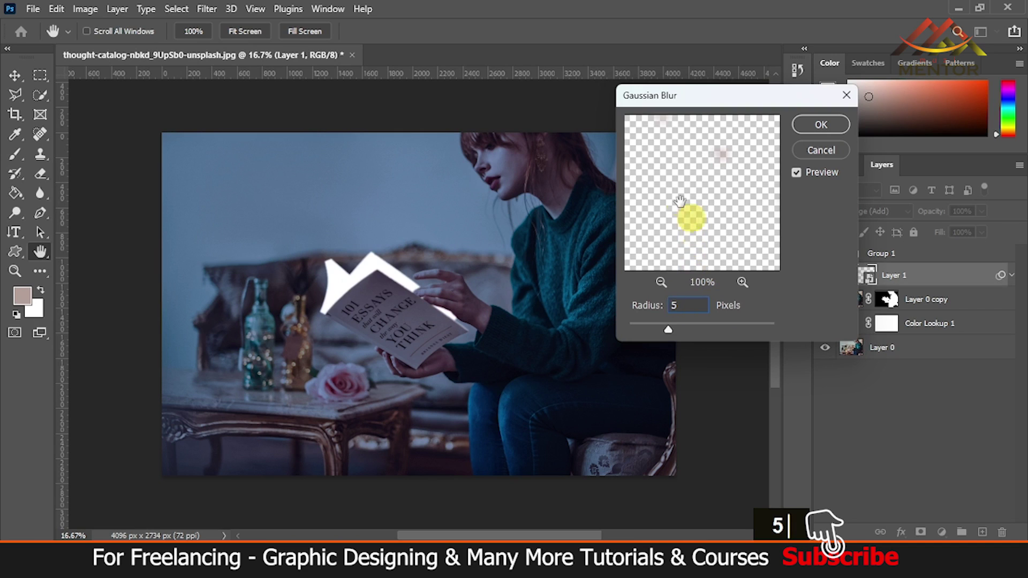
click(814, 127)
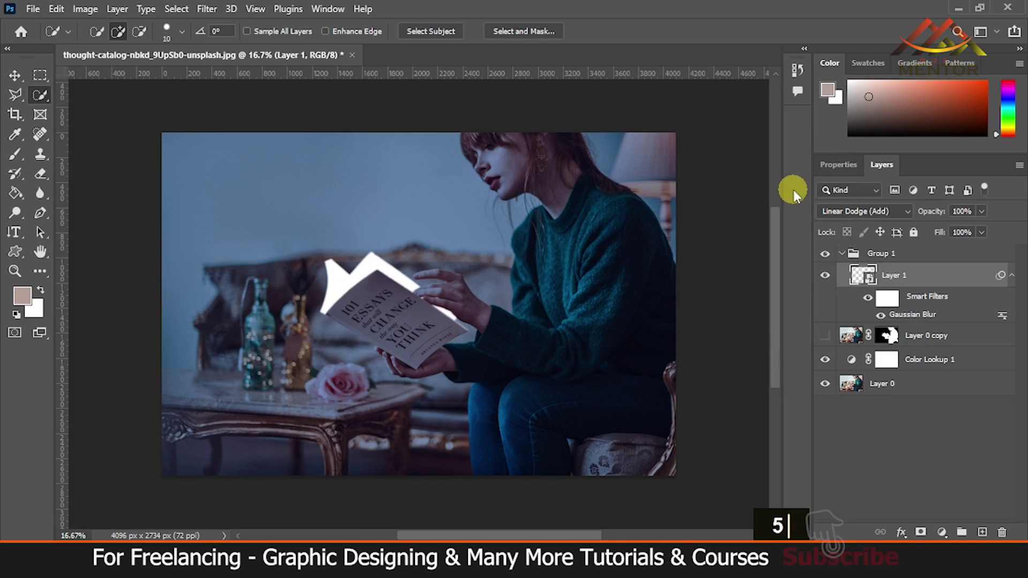
Duplicate Layer 1 and set the copy's Gaussian Blur radius to 100 pixels.
key(ctrl+j)
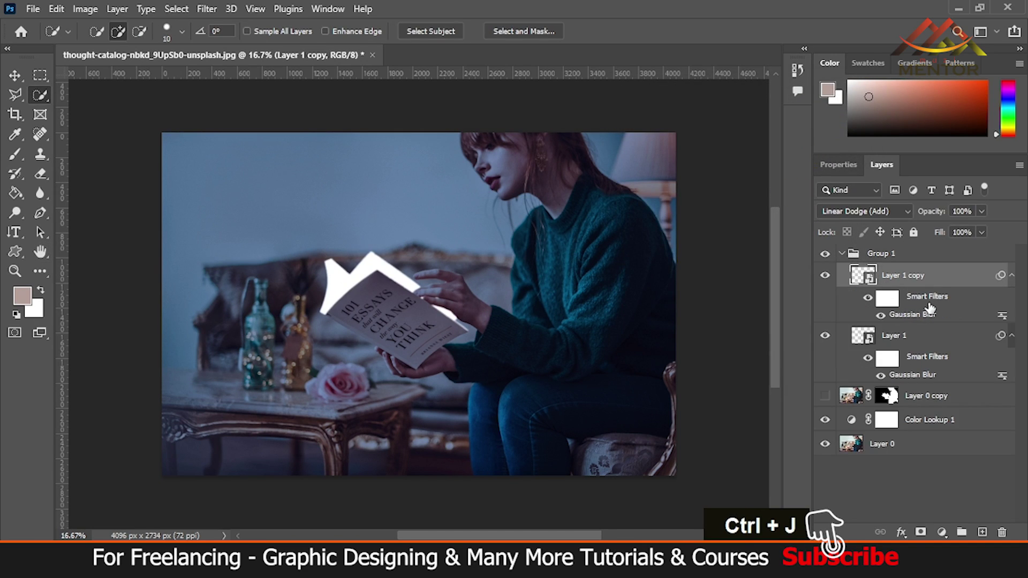
double_click(927, 317)
text(100)
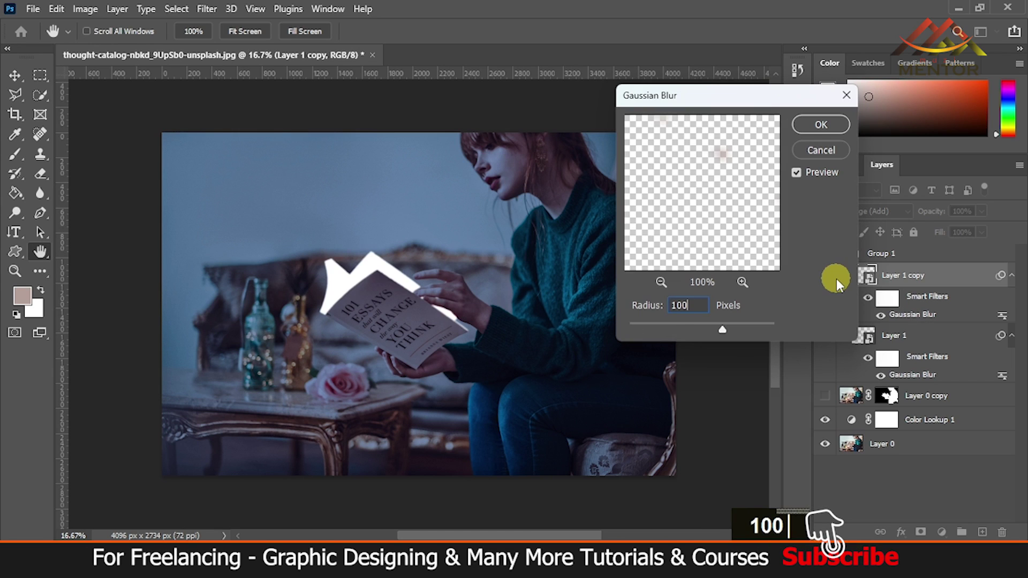
key(Return)
click(837, 279)
Duplicate the 100-pixel glow layer and set the new copy's Gaussian Blur radius to 250 pixels.
key(ctrl+j)
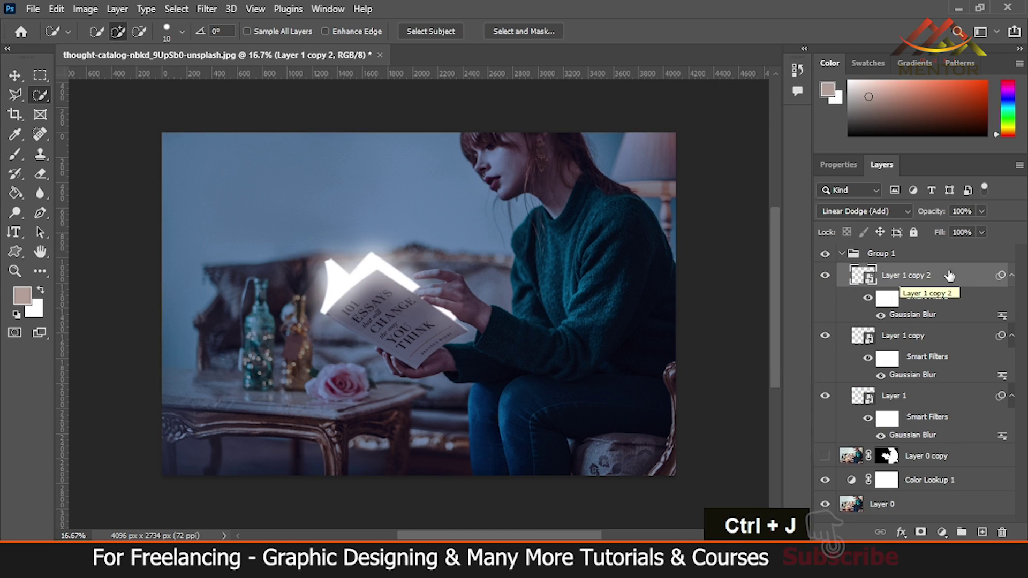
double_click(929, 317)
text(250)
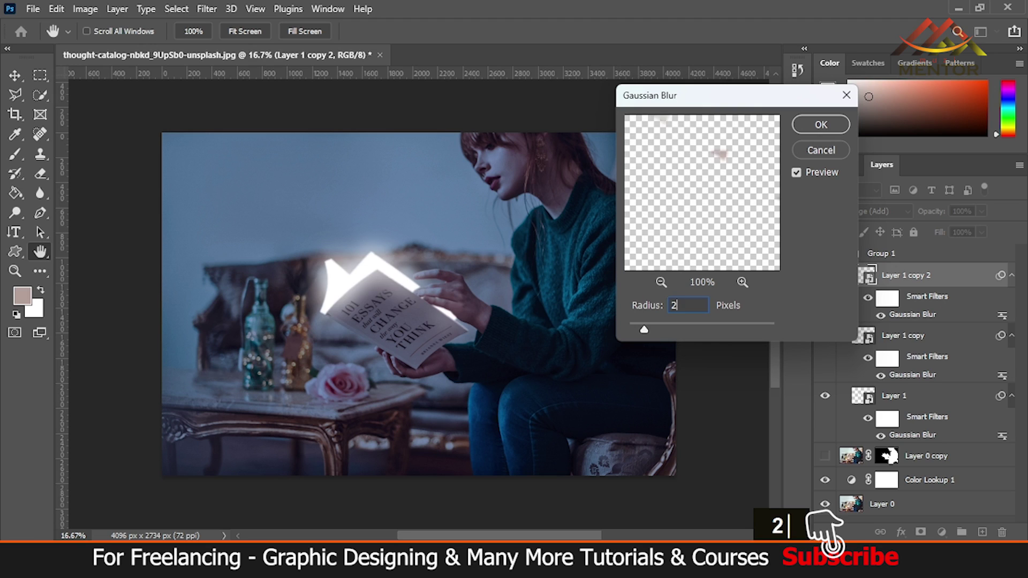
key(Return)
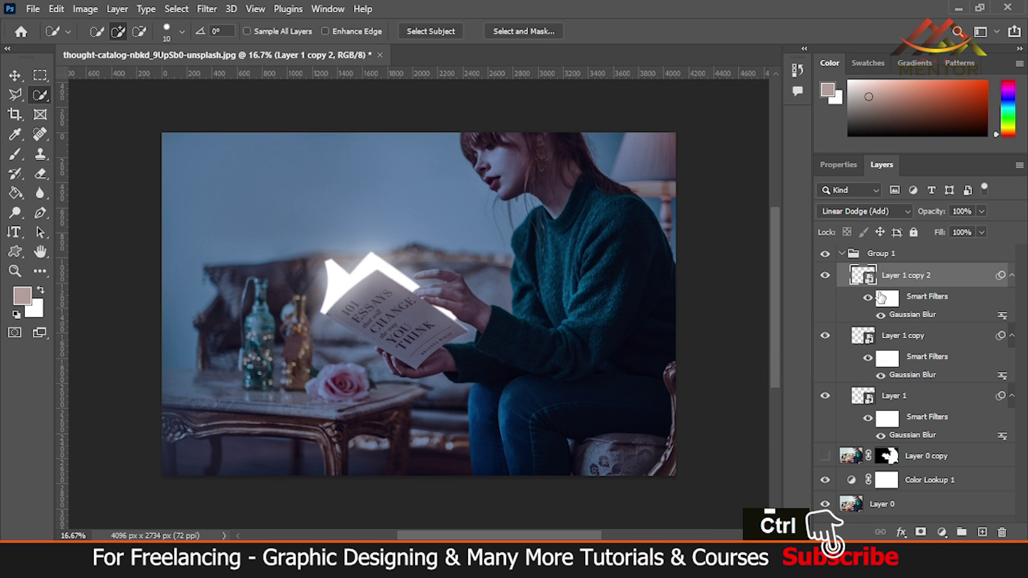
Duplicate the 250-pixel glow layer and set the new copy's Gaussian Blur radius to 500 pixels.
key(ctrl+j)
double_click(917, 317)
text(500)
key(Return)
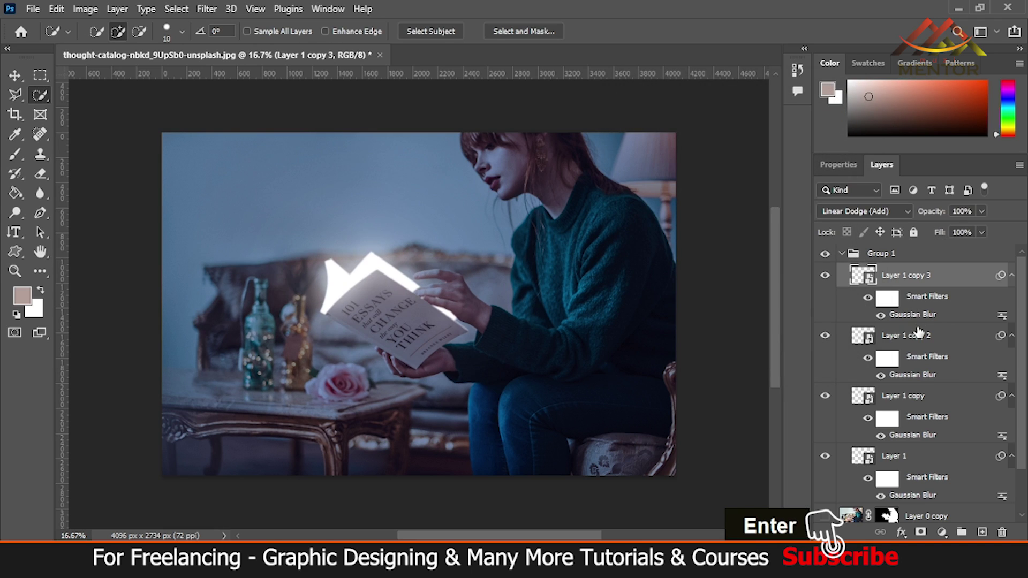
Duplicate the 500-pixel glow layer with an 800-pixel Gaussian Blur radius, and compare the image with the collapsed glow group hidden and shown.
key(ctrl+j)
double_click(923, 317)
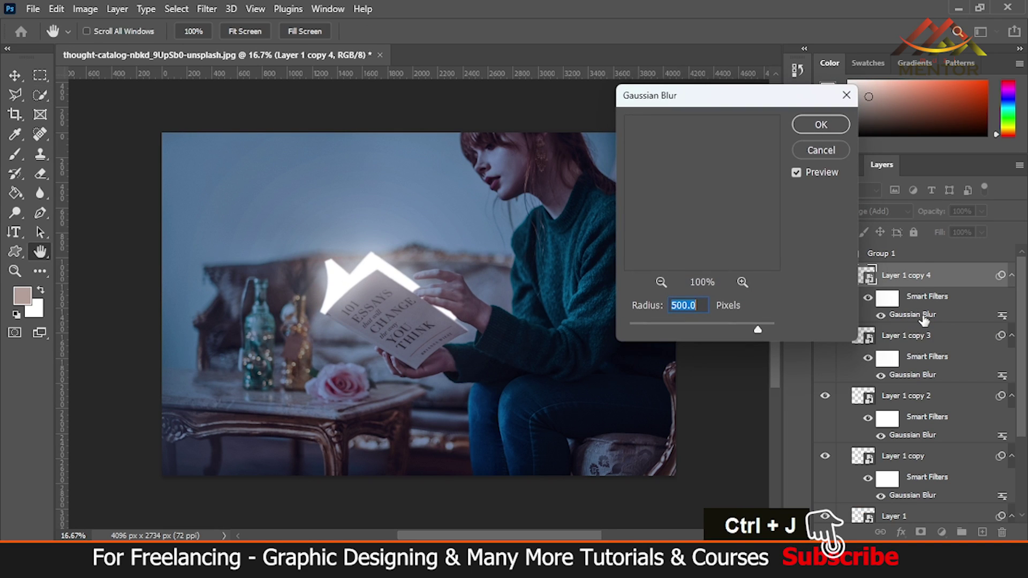
text(800)
key(Return)
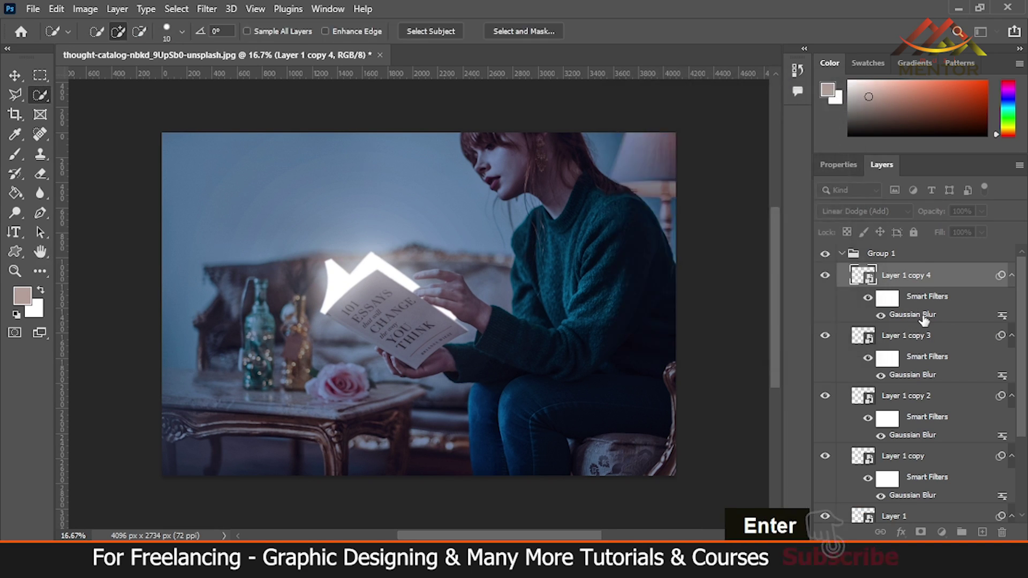
click(843, 255)
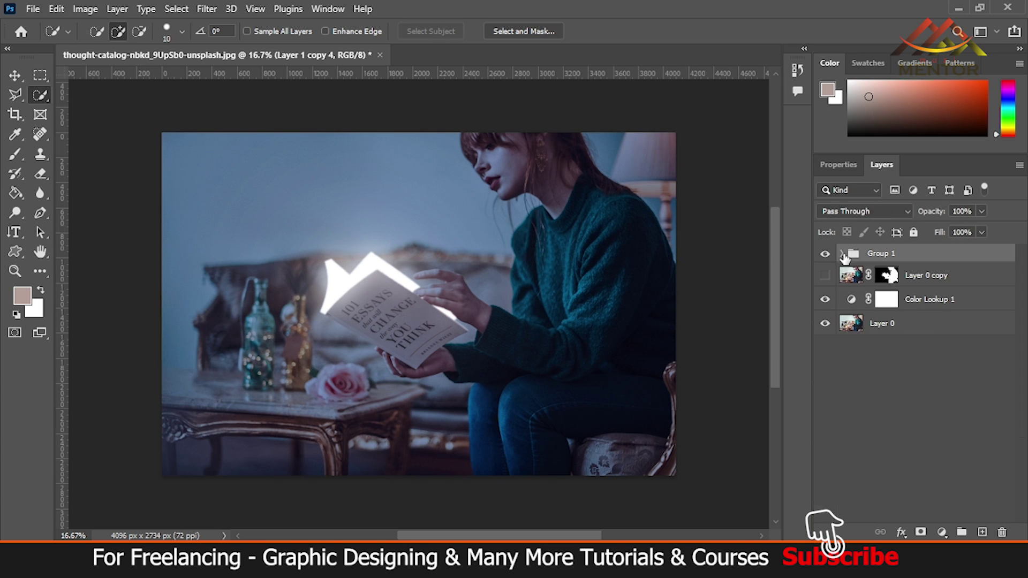
click(825, 255)
click(825, 255)
click(825, 255)
click(825, 255)
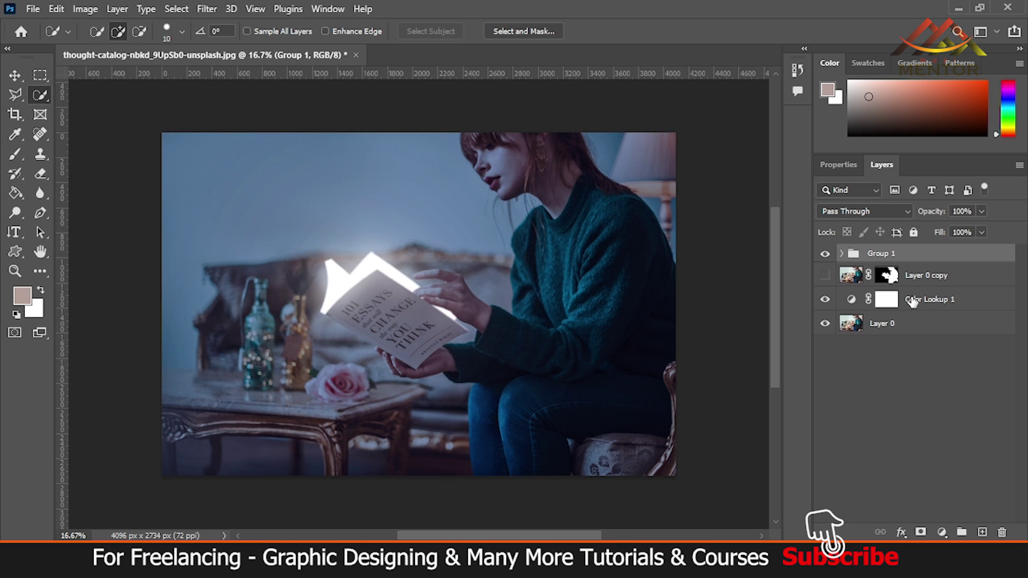
Add a Hue/Saturation adjustment clipped to the glow group and turn on Colorize.
click(941, 532)
click(975, 393)
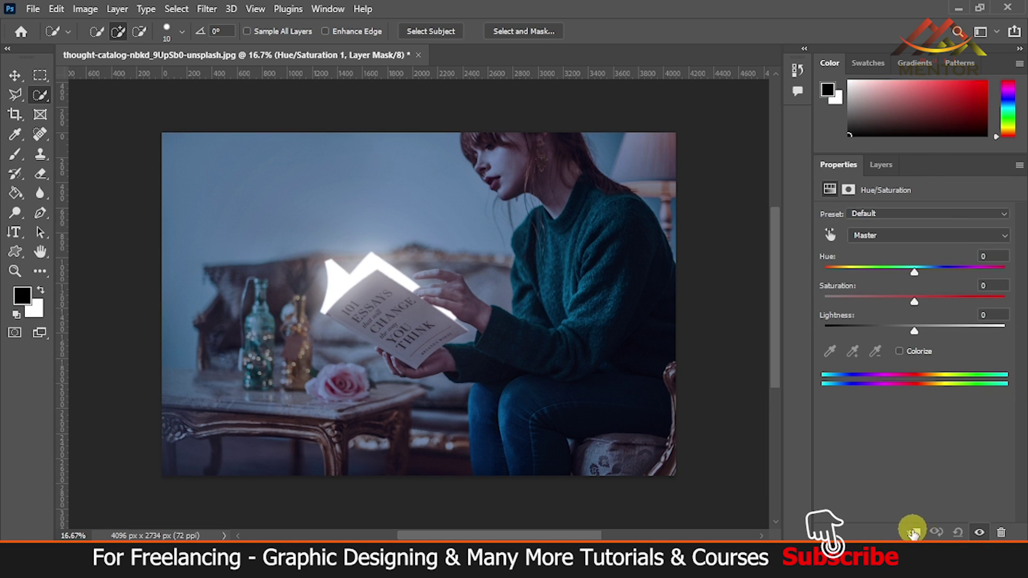
drag(914, 303, 930, 302)
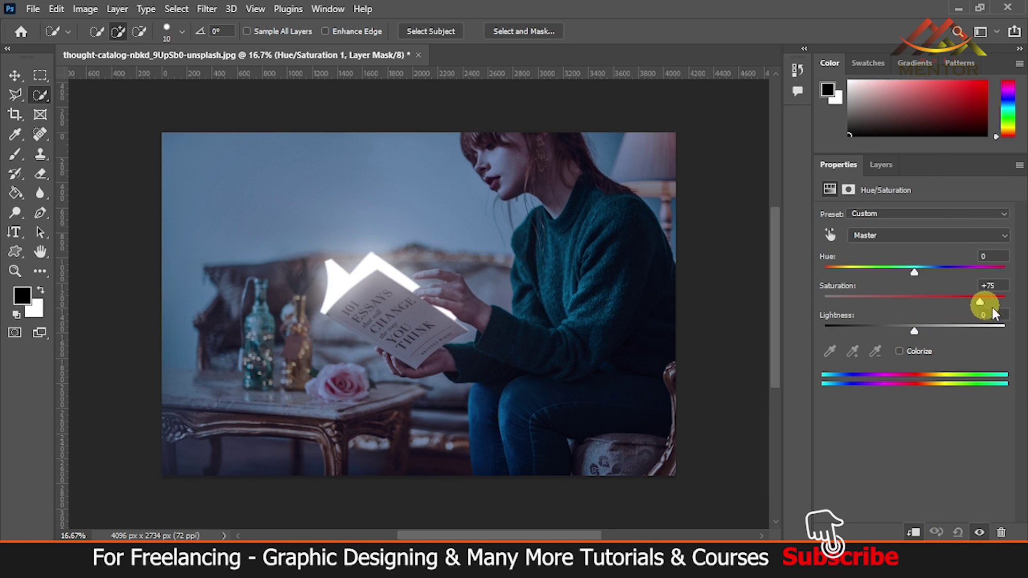
mouse_move(881, 276)
mouse_down()
mouse_move(953, 275)
mouse_move(884, 275)
mouse_up()
click(900, 351)
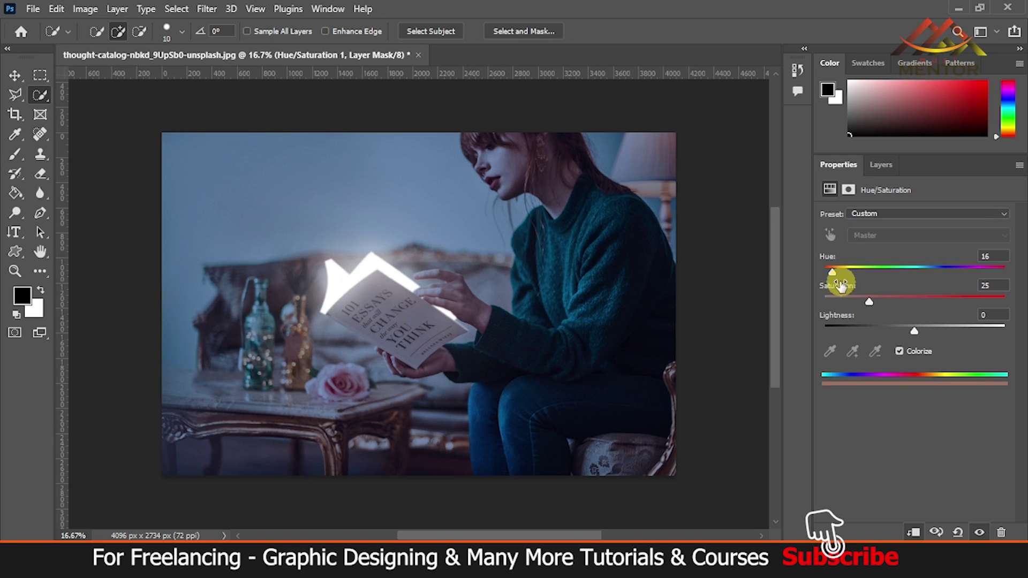
Tint the glow green with Hue 119, Saturation 97 and Lightness -15.
drag(875, 300, 999, 301)
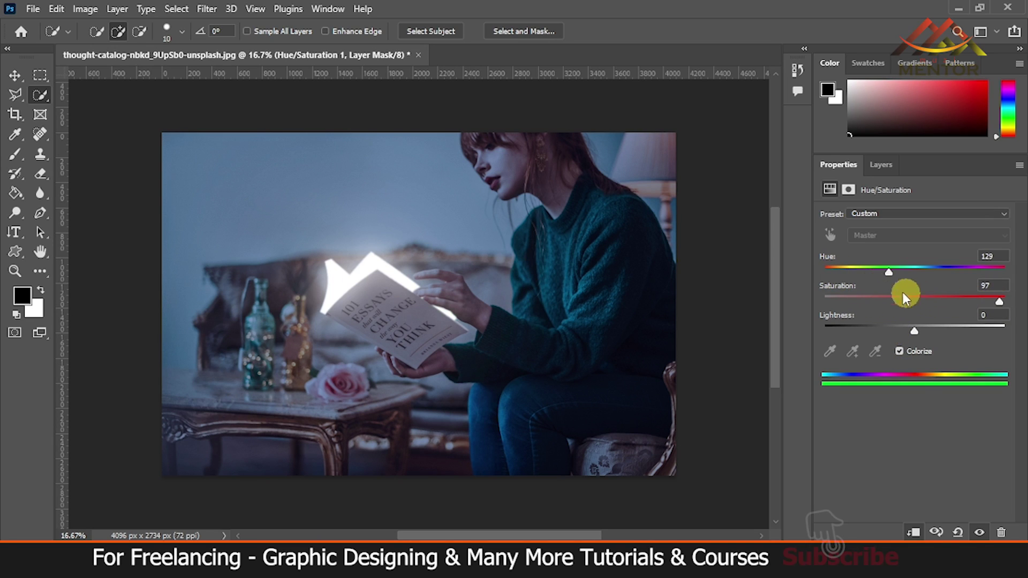
drag(914, 275, 884, 275)
drag(914, 331, 901, 332)
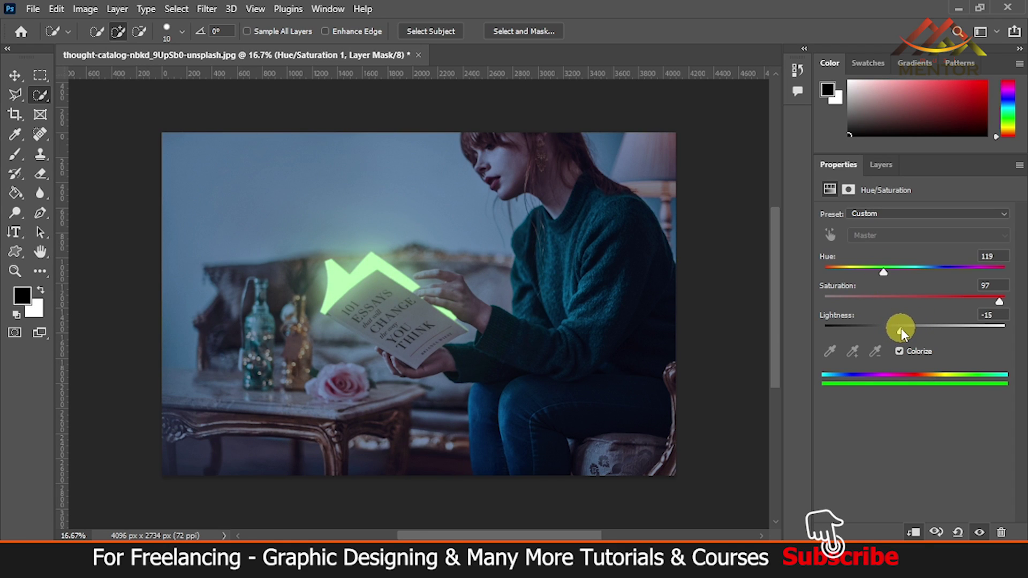
Shift the green glow tint to Hue 126 and Lightness -12.
drag(871, 274, 889, 281)
drag(904, 332, 903, 330)
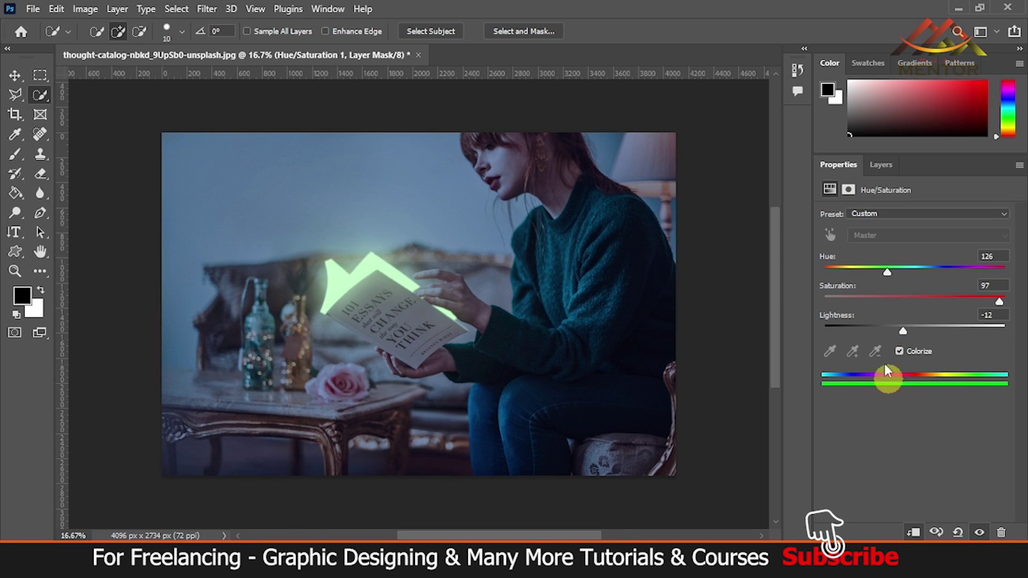
click(875, 169)
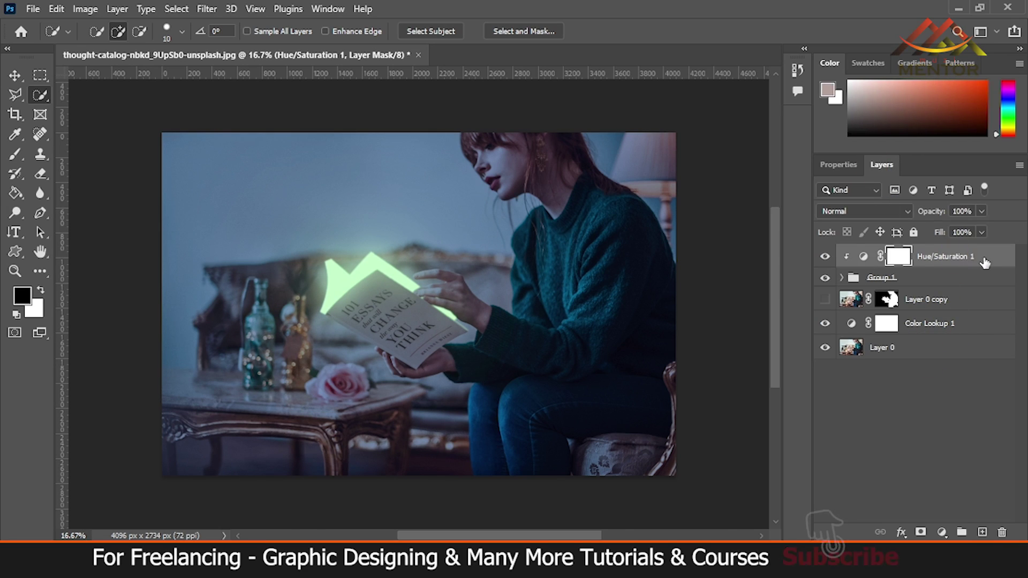
Duplicate the Hue/Saturation adjustment, place the copy below the glow group, and mask it to the woman with Layer 0 copy's mask.
key(ctrl+z)
key(ctrl+j)
drag(920, 263, 887, 299)
click(449, 216)
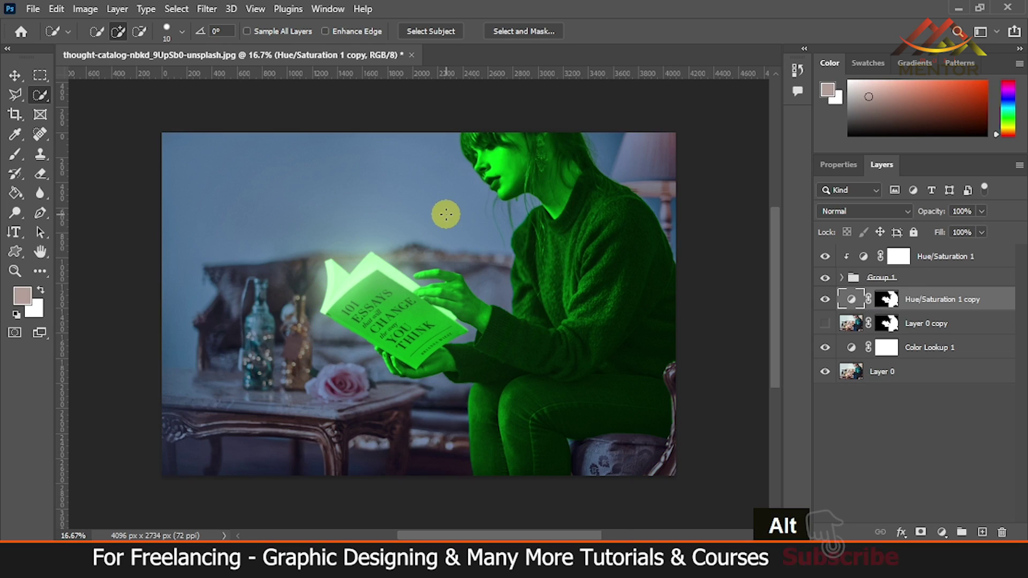
Restrict the green on the woman to her highlights with Blend If, splitting the Underlying Layer black slider at 57 / 169.
right_click(986, 305)
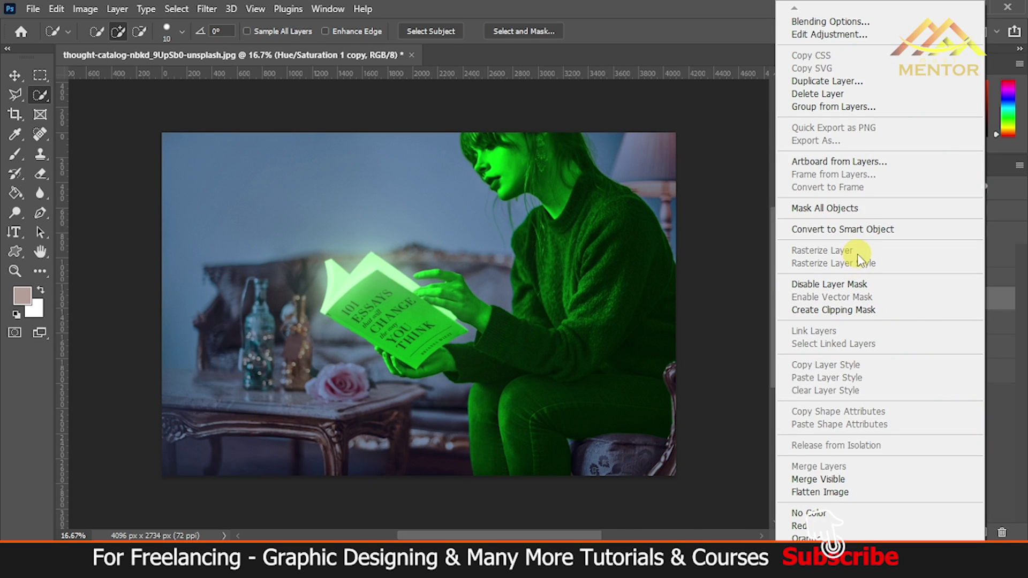
click(859, 25)
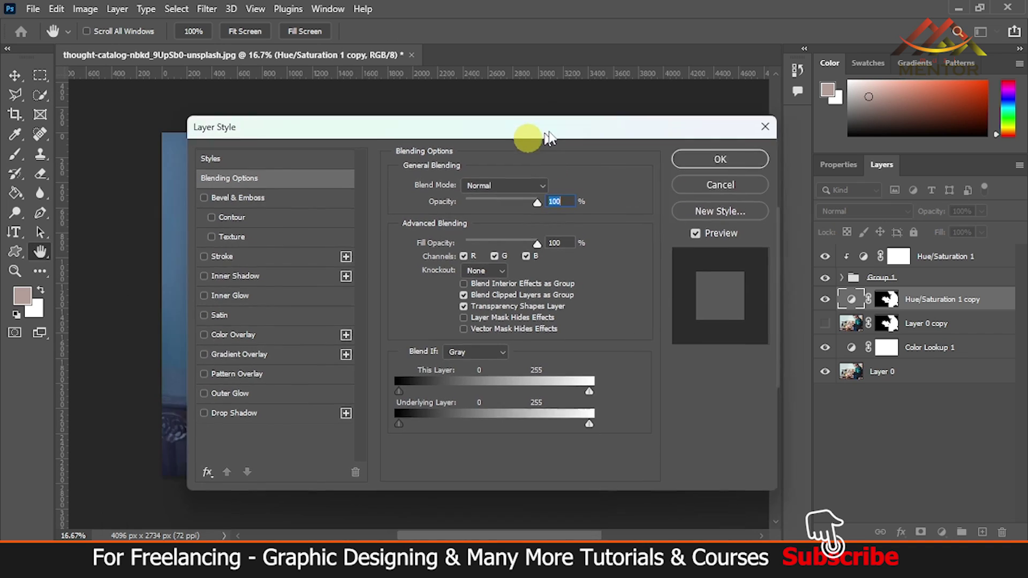
drag(528, 134, 919, 128)
drag(795, 423, 893, 423)
drag(829, 418, 937, 419)
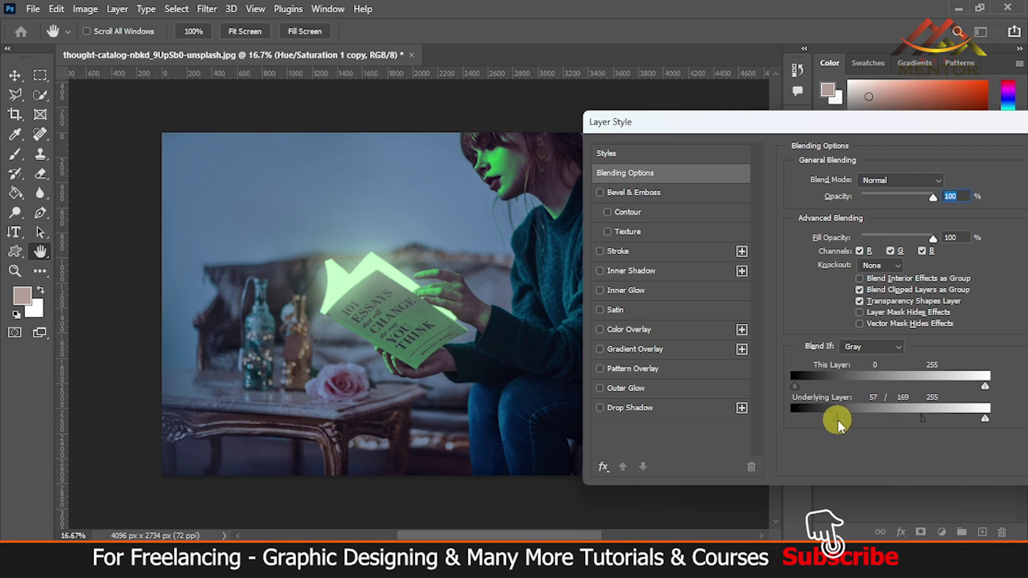
drag(886, 123, 642, 177)
click(854, 212)
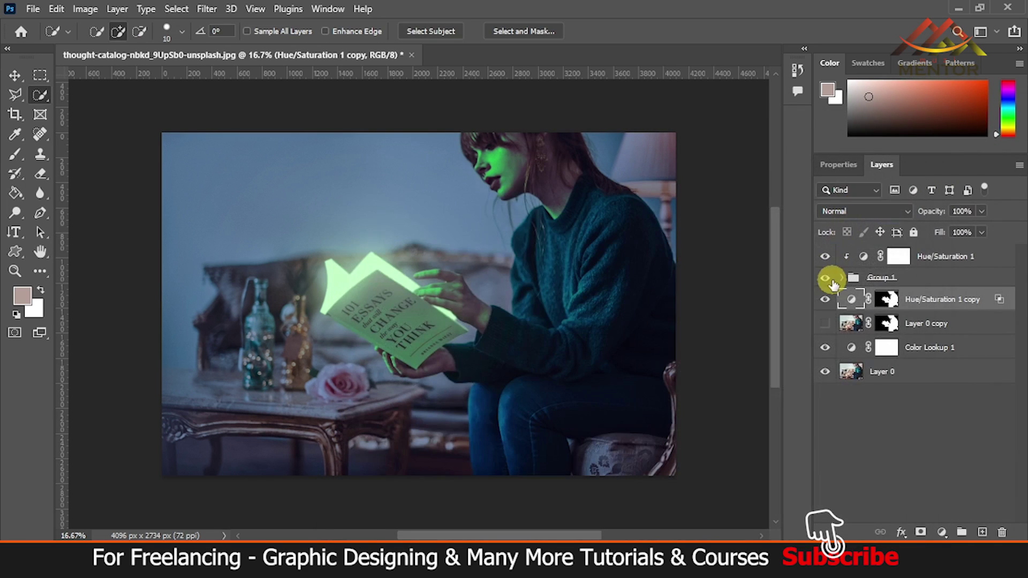
Retune the glow group's clipped Hue/Saturation adjustment to Hue 125 and Lightness -22.
click(946, 264)
double_click(863, 256)
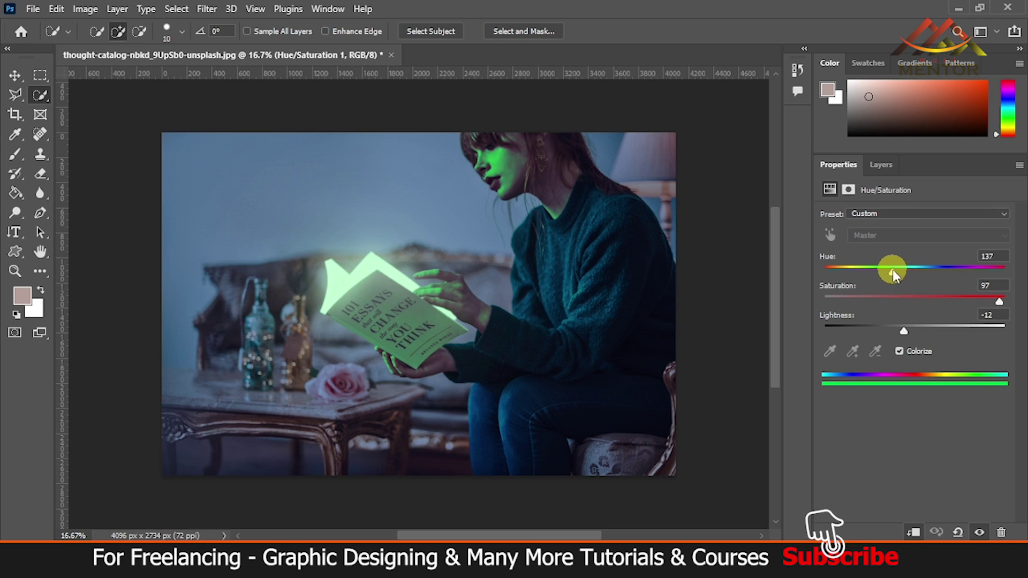
drag(903, 331, 895, 331)
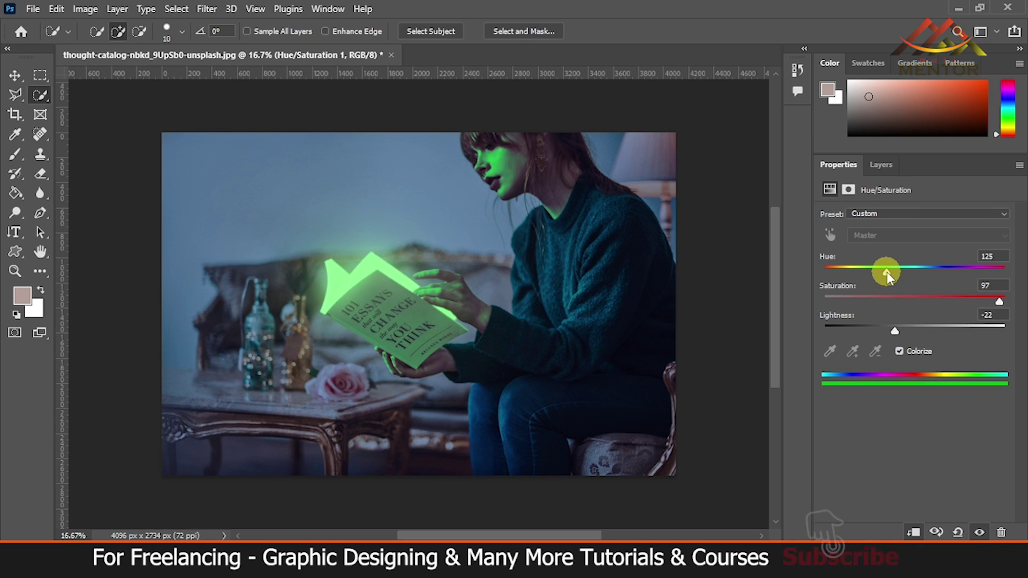
click(885, 168)
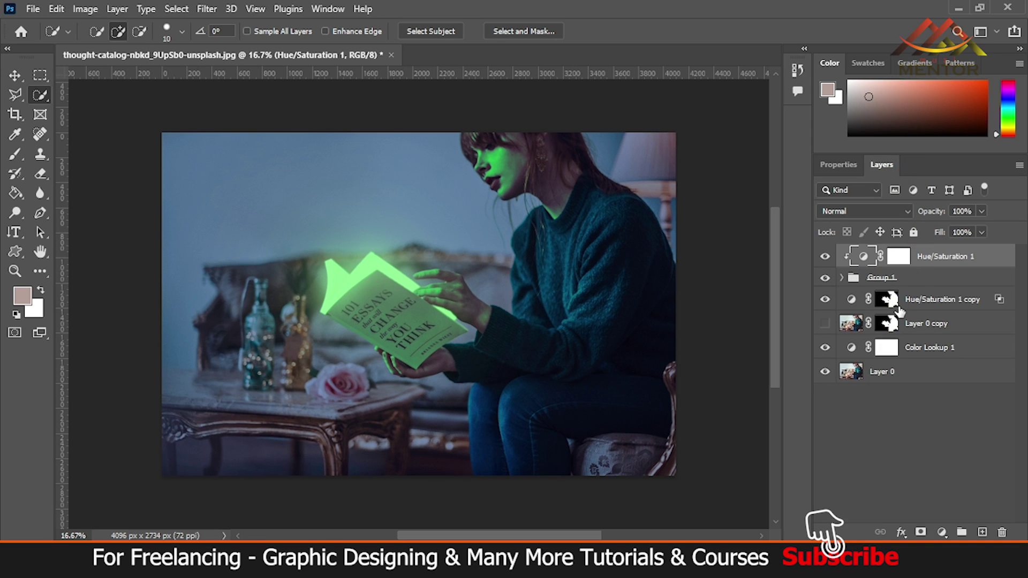
Target the Hue/Saturation copy's layer mask and enlarge the black Brush to 175 pixels for work near the lower hand.
click(886, 300)
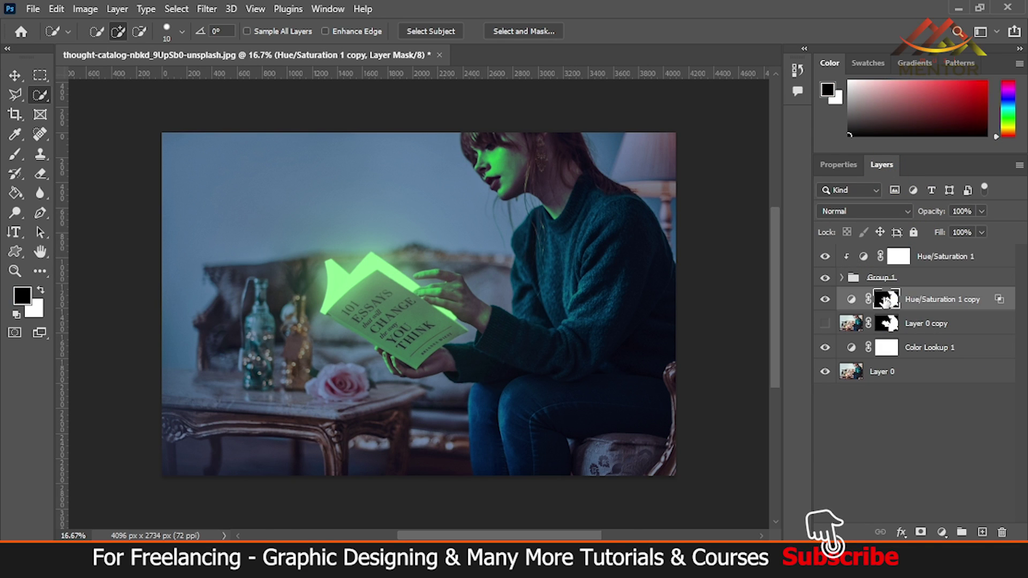
click(15, 156)
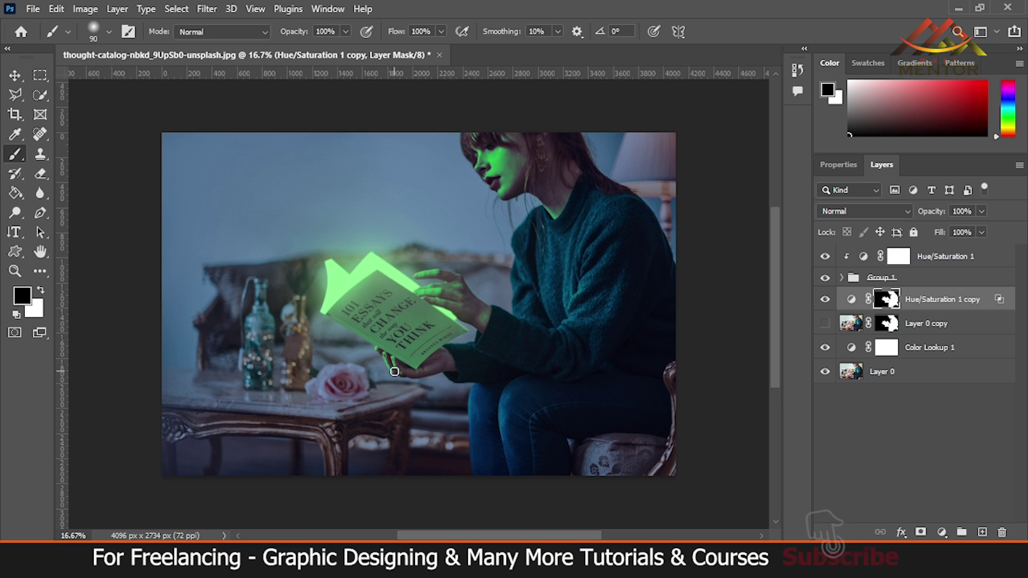
key(bracketright)
key(bracketright)
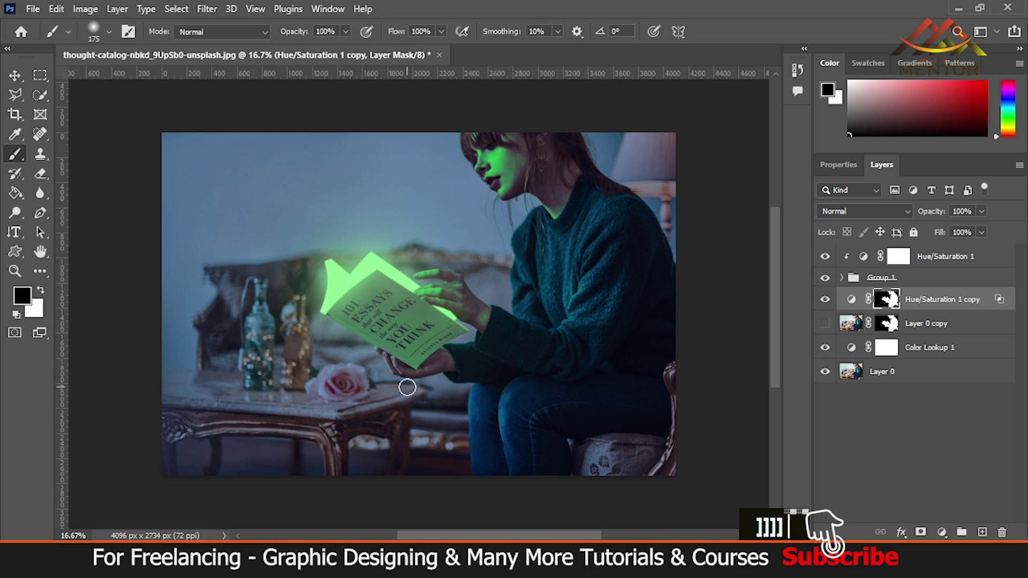
key(ctrl+equal)
key(ctrl+equal)
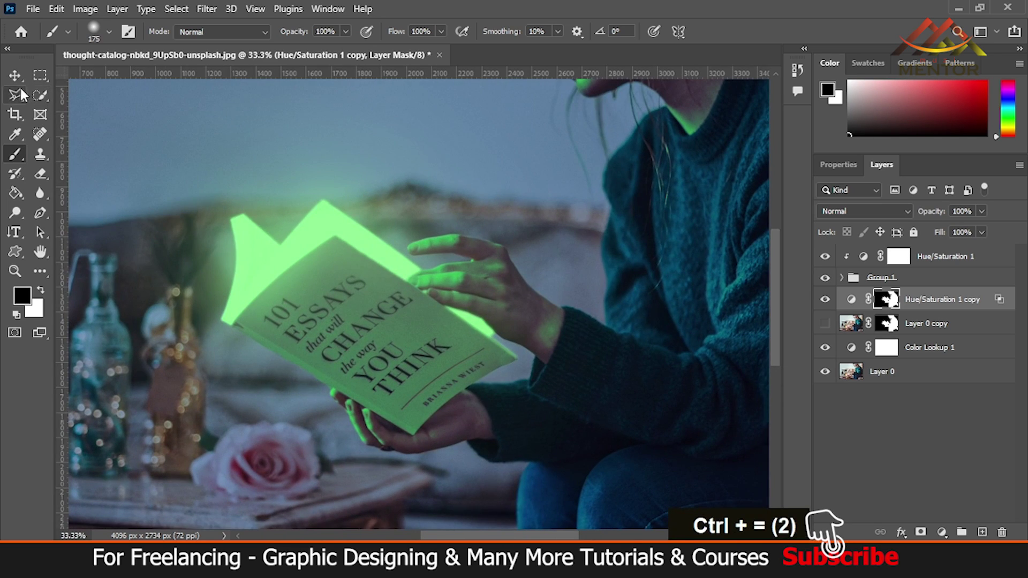
Outline the fingers beneath the book's lower edge with a closed Polygonal Lasso selection.
click(21, 96)
click(272, 412)
click(327, 387)
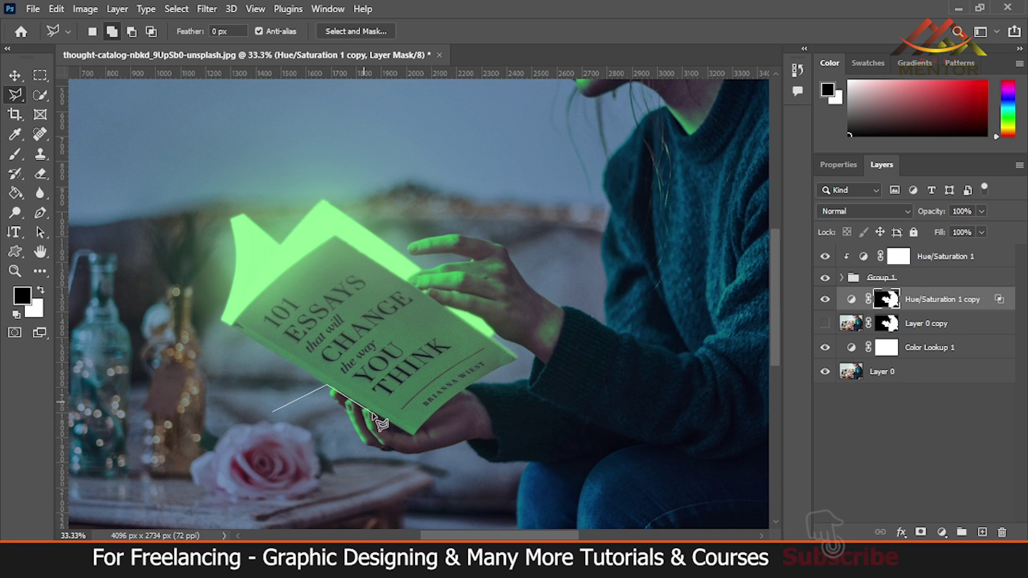
click(413, 435)
click(450, 423)
click(271, 416)
Paint black on the Hue/Saturation copy's mask inside the selection to remove green from the lower fingers, and clear the selection.
click(43, 101)
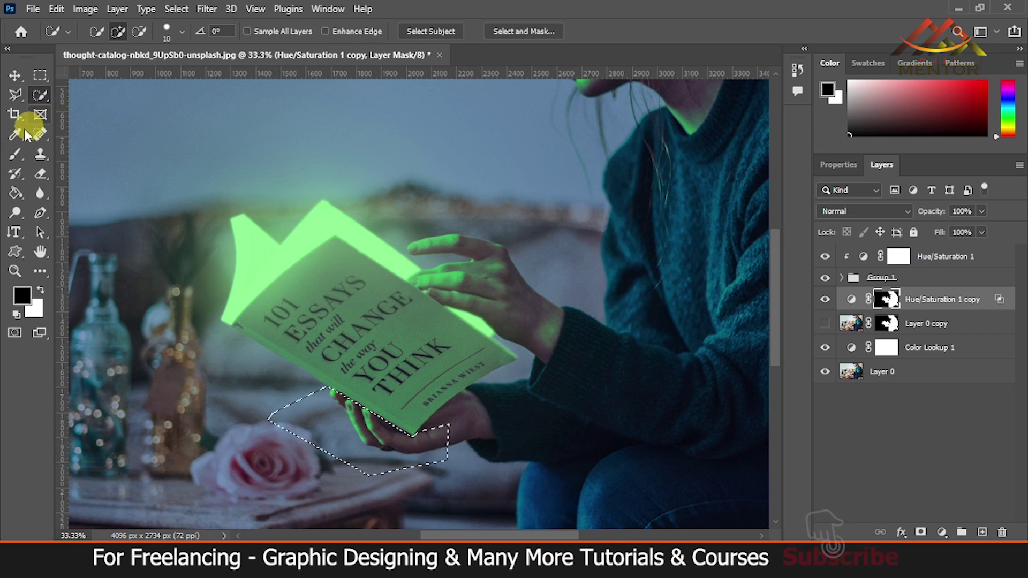
click(17, 155)
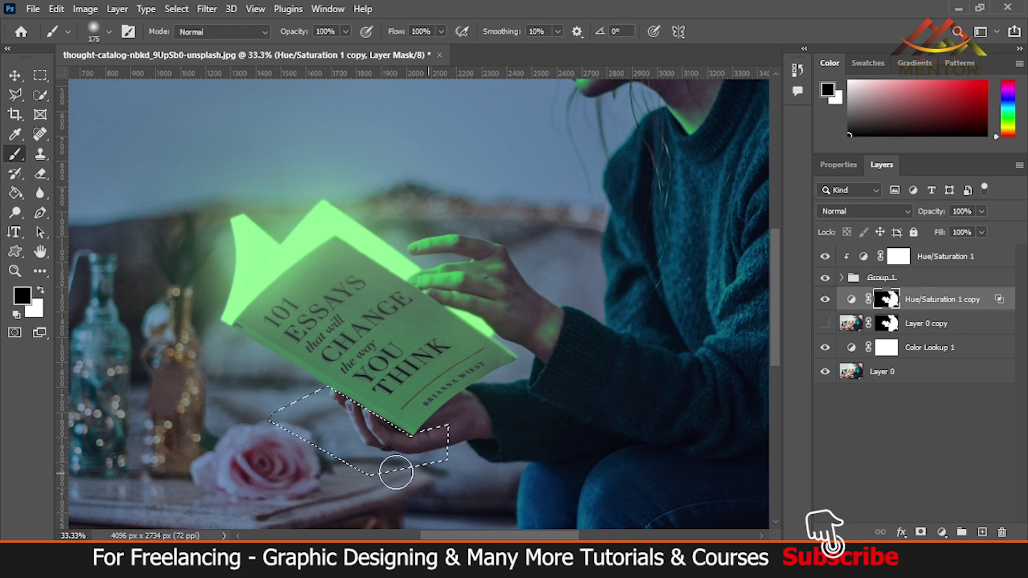
click(15, 96)
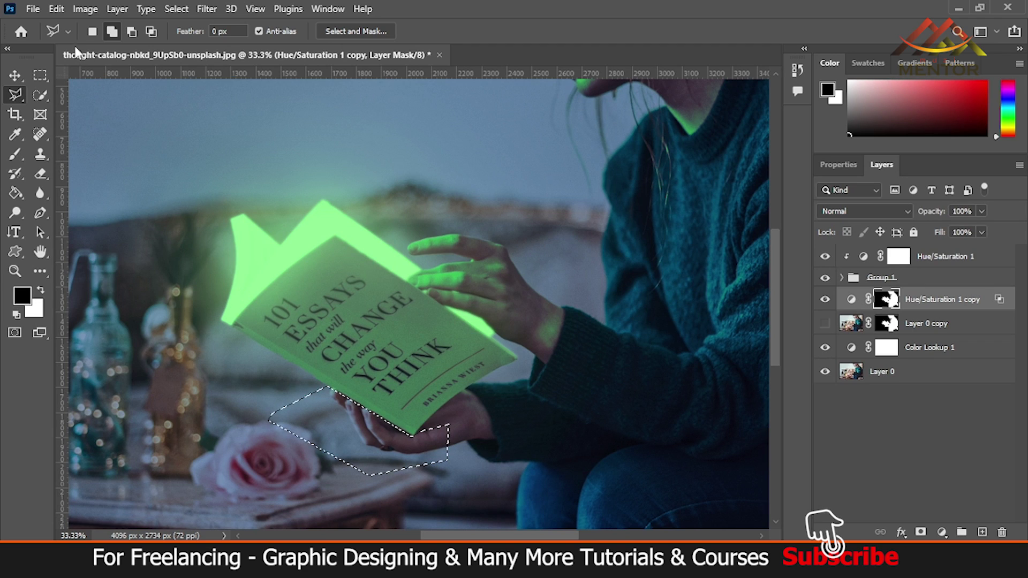
click(15, 75)
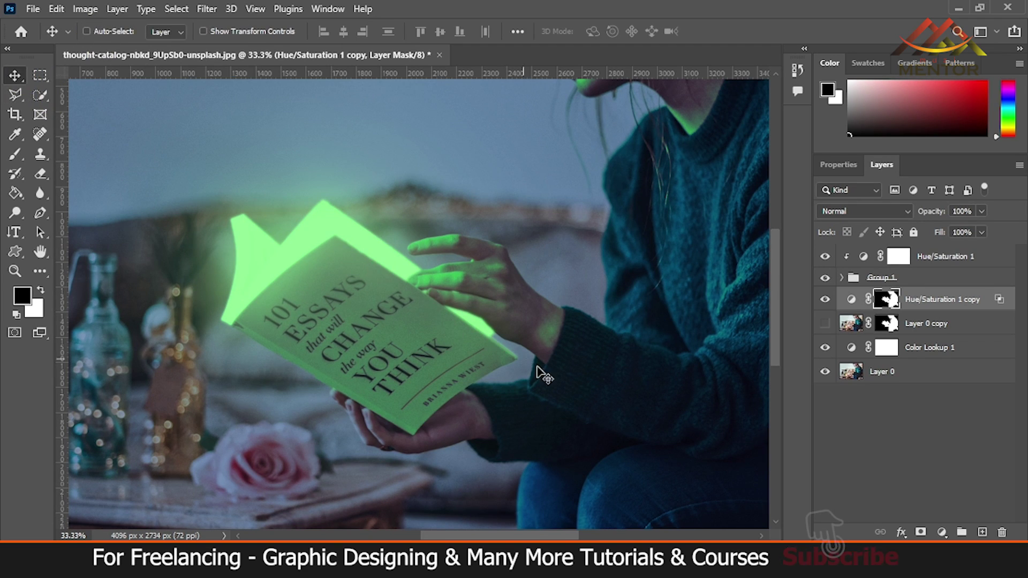
Add a new adjustment layer above the masked Hue/Saturation copy.
key(ctrl+0)
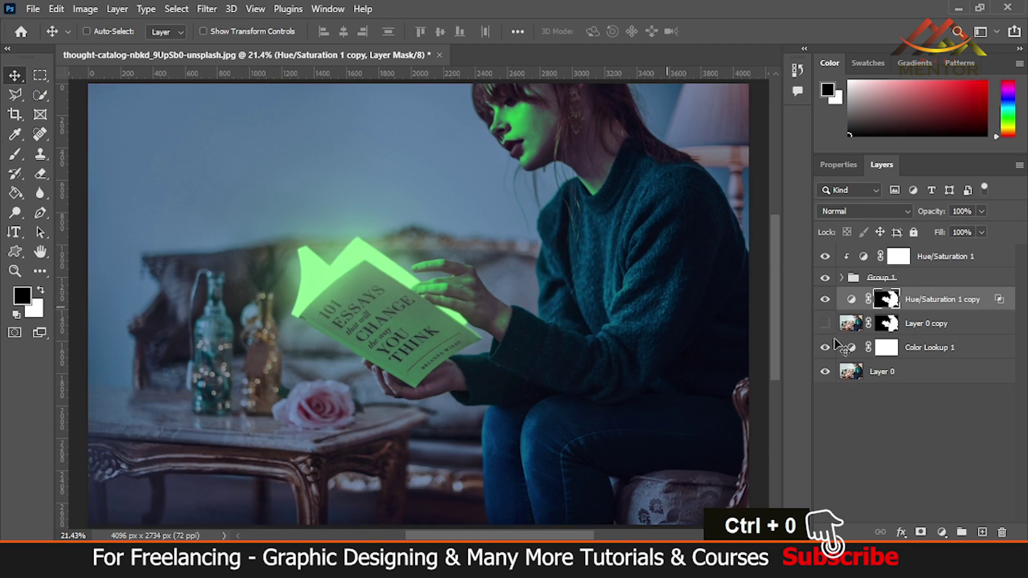
click(928, 487)
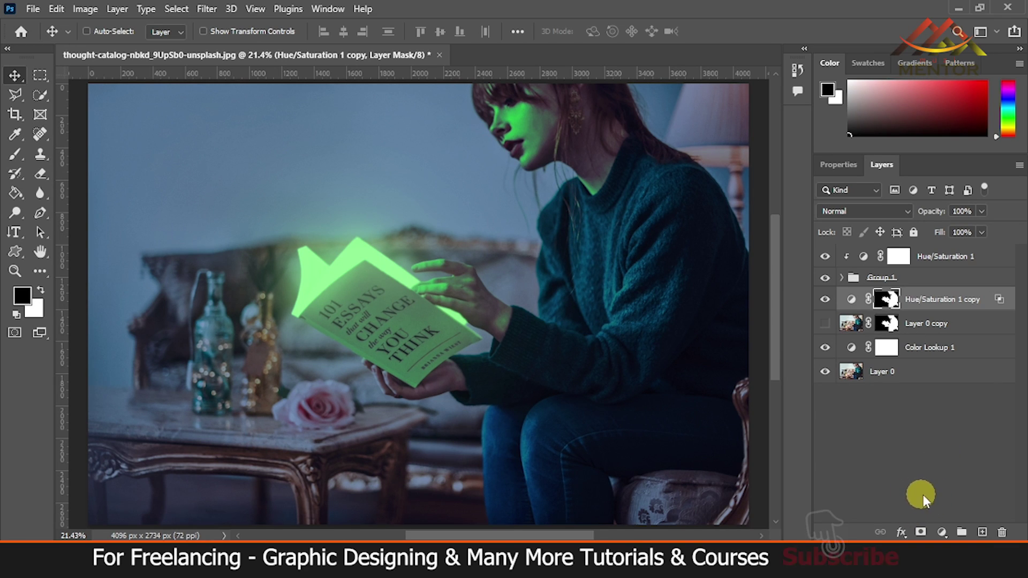
click(941, 532)
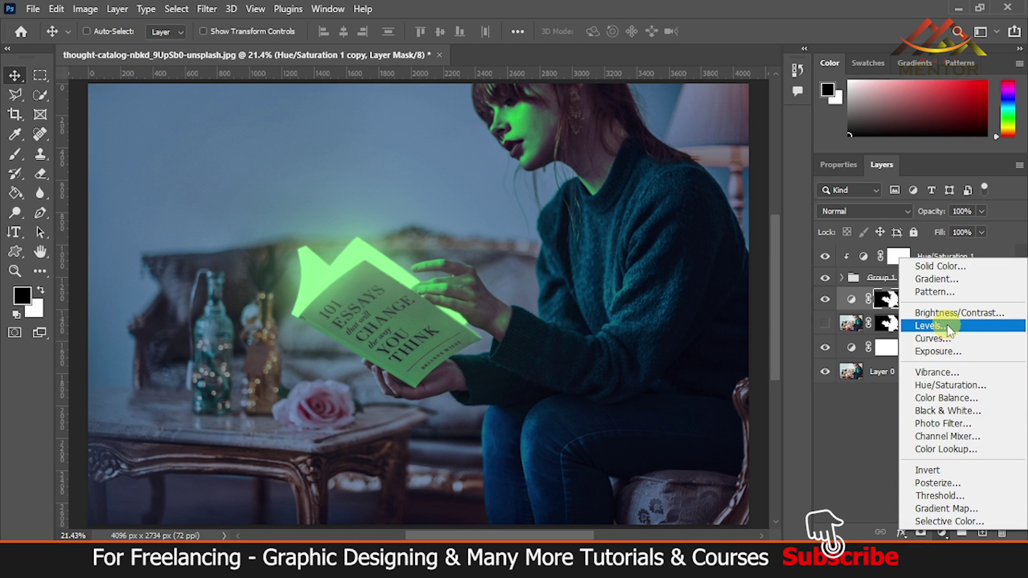